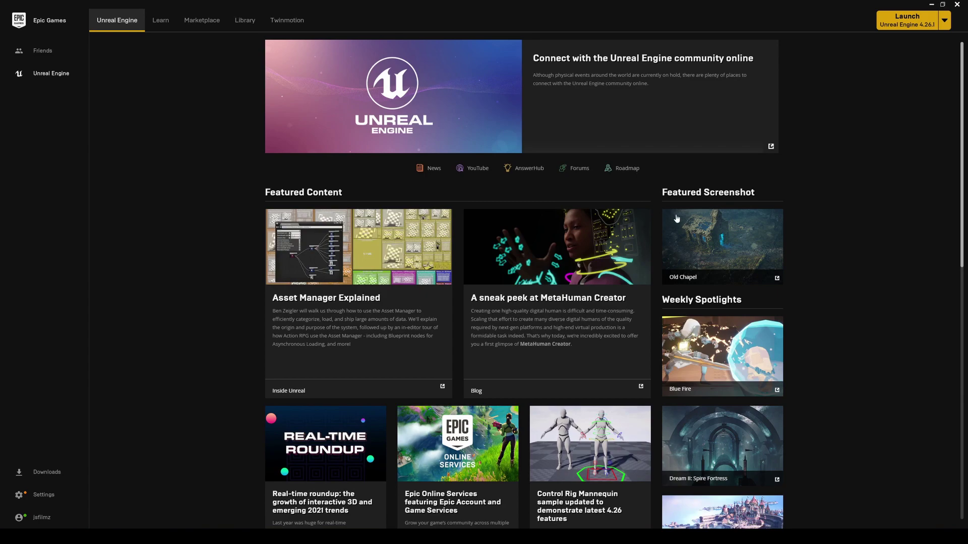
# Search the Marketplace for metahuman, open the MetaHumans product details and follow its external link to the download page
pyautogui.click(212, 27)
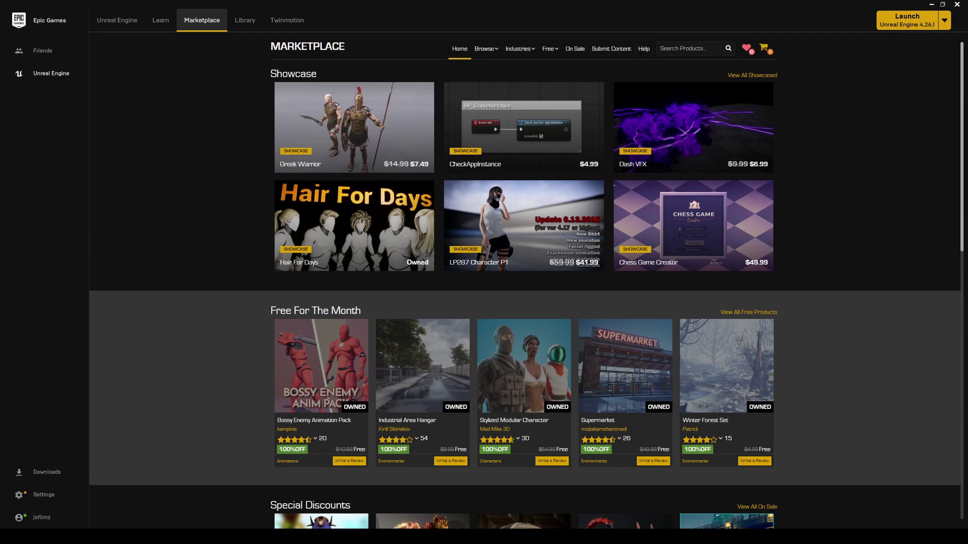
pyautogui.click(661, 48)
pyautogui.write('metahuman')
pyautogui.press('Return')
pyautogui.click(366, 121)
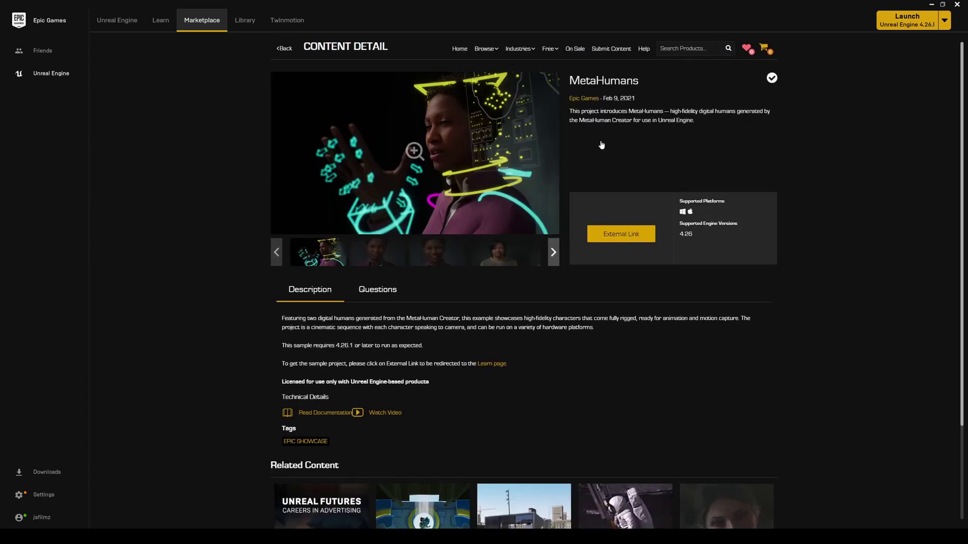
pyautogui.click(621, 234)
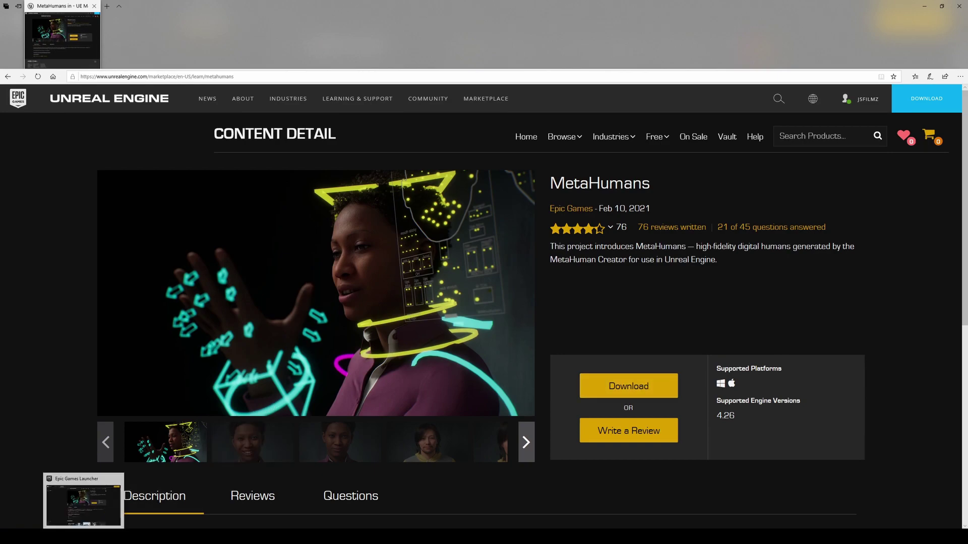
# Switch back to the Epic Games Launcher and show all categories in the Library's vault
pyautogui.click(85, 537)
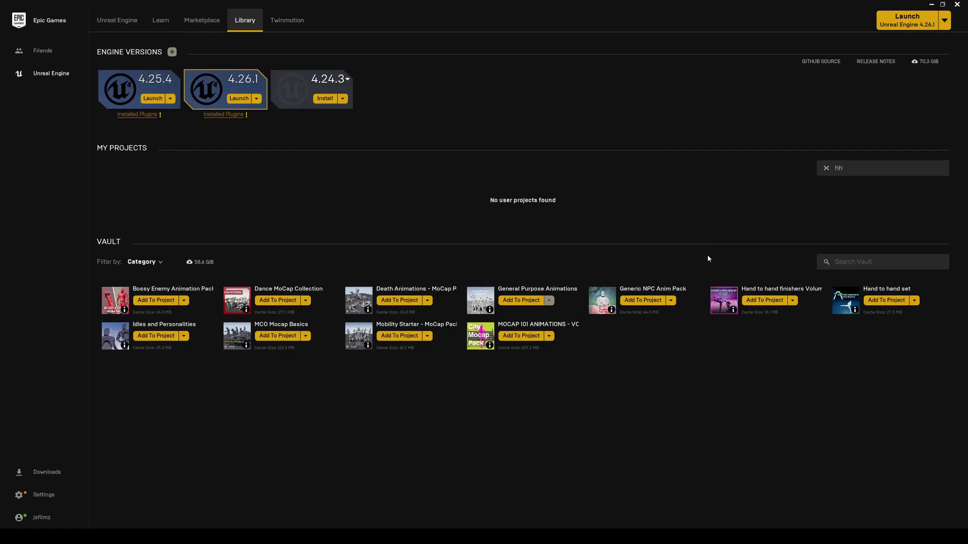
pyautogui.click(139, 263)
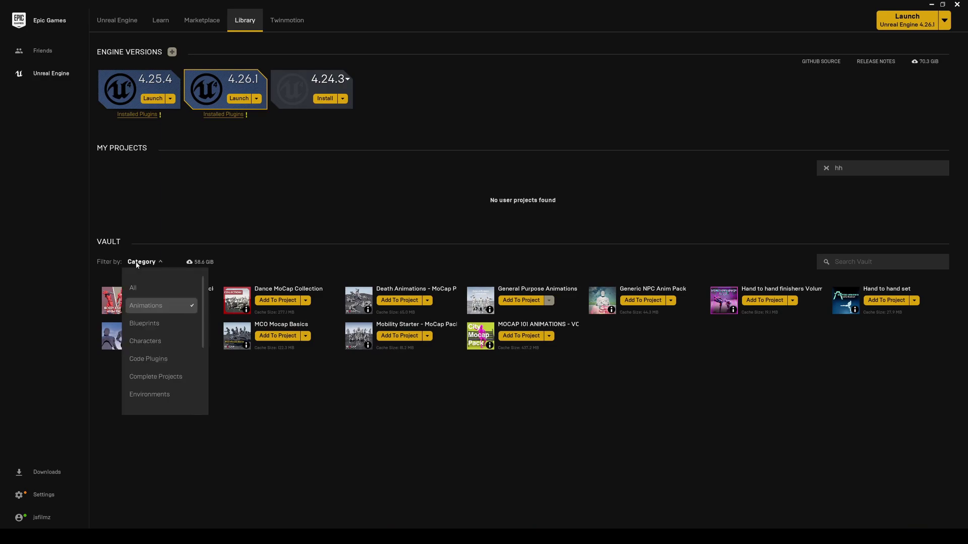
pyautogui.click(135, 287)
# Create a project named MetaHumanstut from the MetaHumans item in the vault
pyautogui.scroll(-1, 257, 285)
pyautogui.scroll(-1, 363, 296)
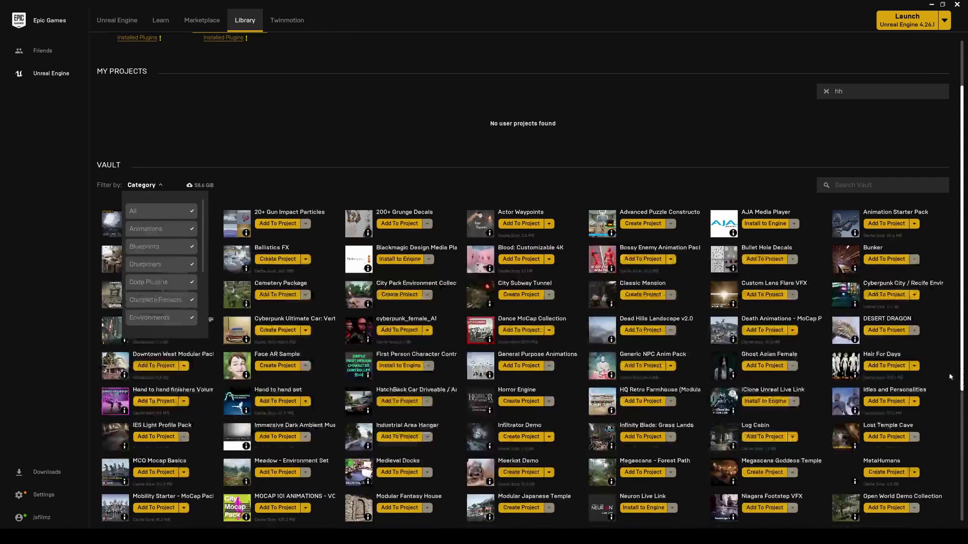
pyautogui.scroll(-1, 862, 392)
pyautogui.scroll(-1, 710, 333)
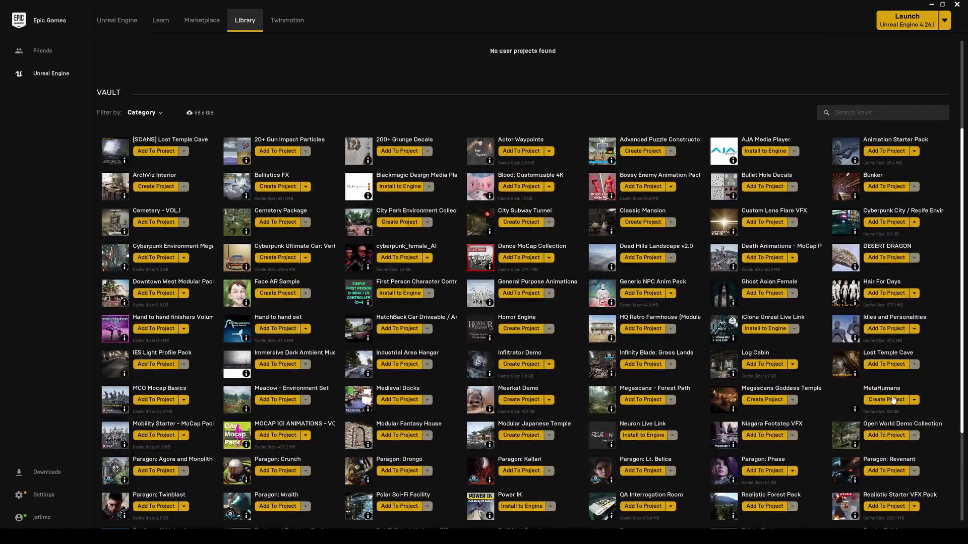
pyautogui.click(878, 401)
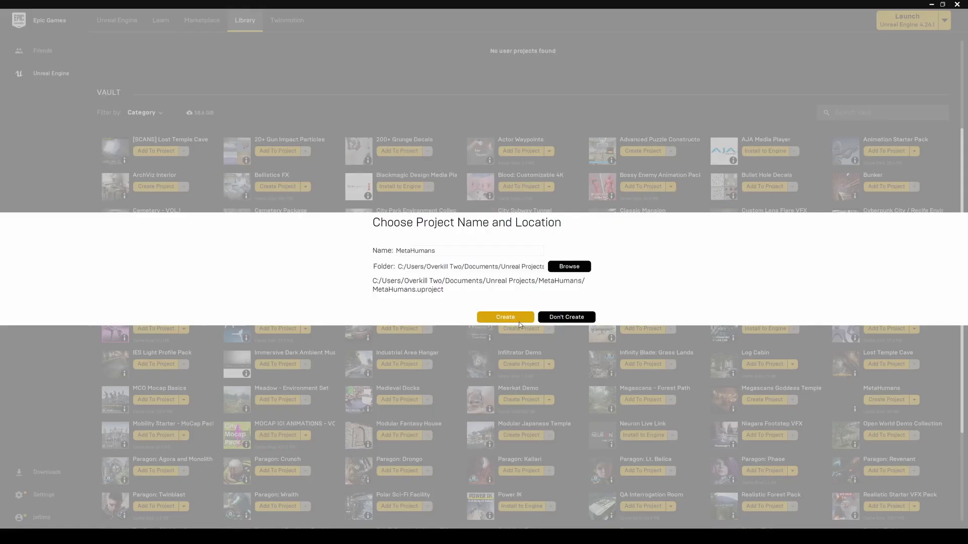
pyautogui.write('tut')
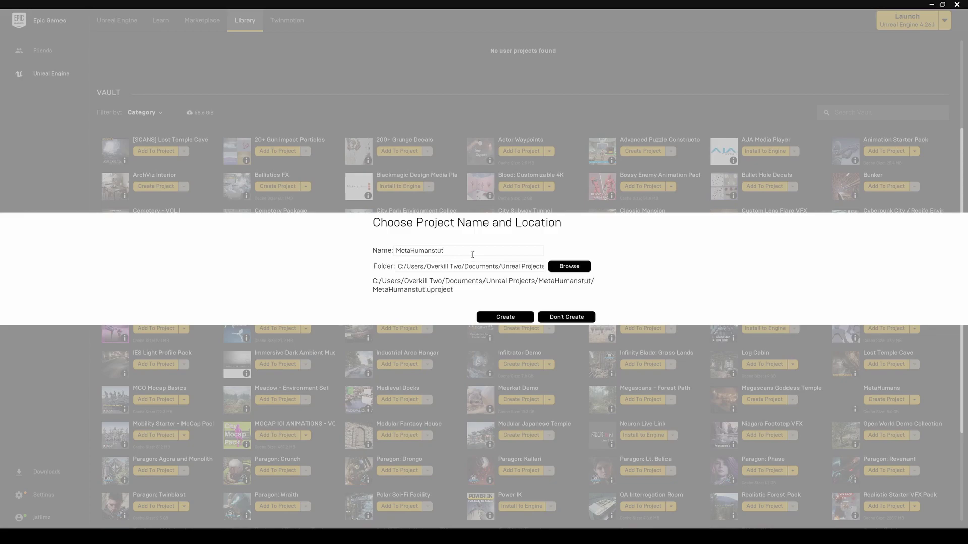
pyautogui.click(506, 318)
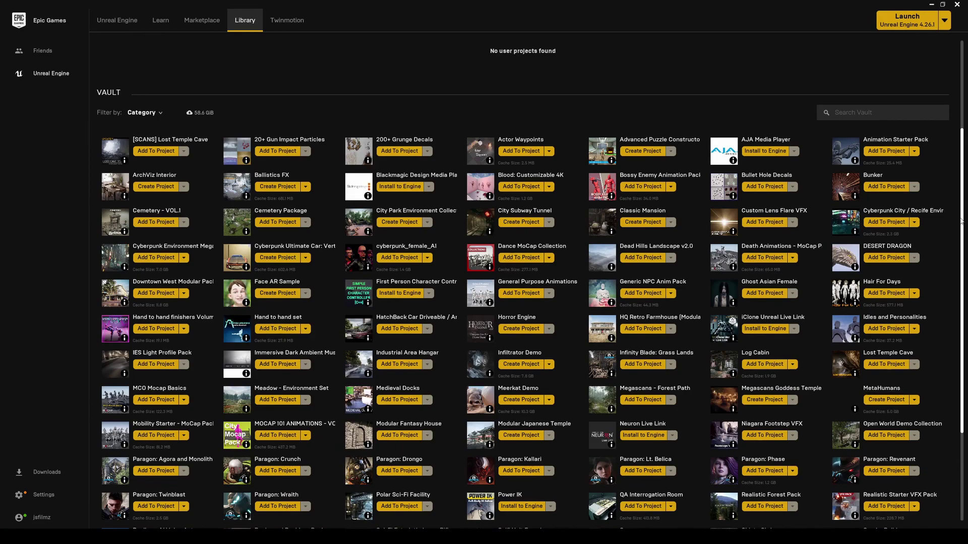
# Launch Unreal Engine 4.26.1 and open the existing MetaHumanstut project
pyautogui.click(917, 27)
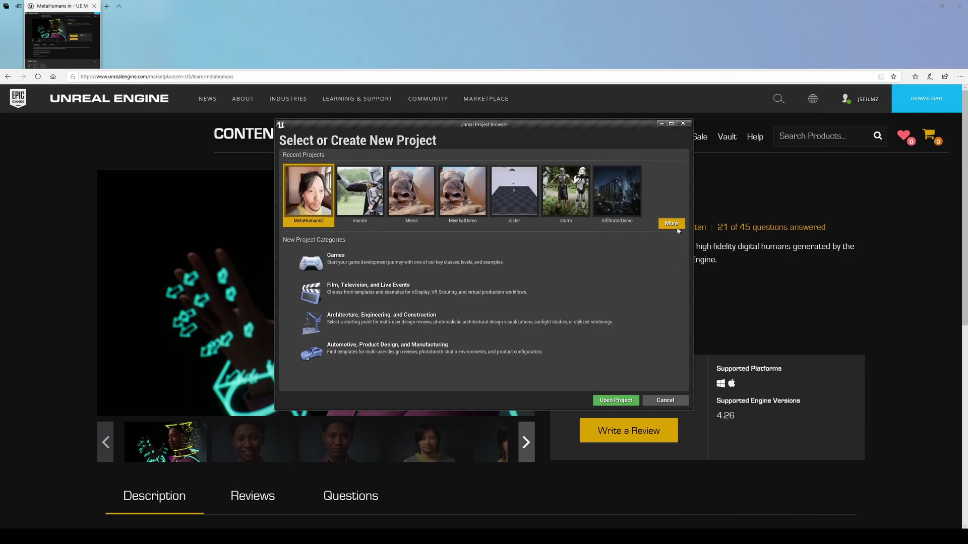
pyautogui.click(676, 227)
pyautogui.scroll(-5, 678, 268)
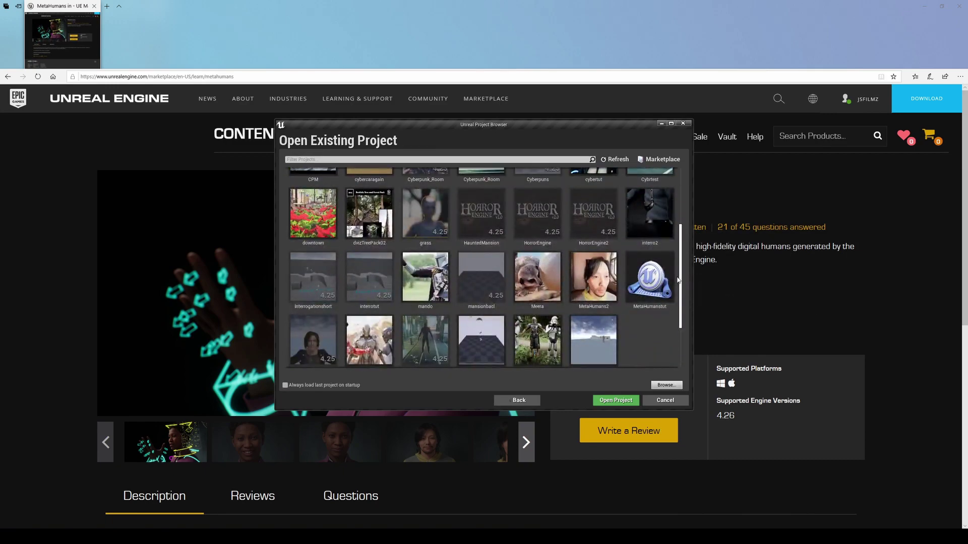
pyautogui.click(668, 294)
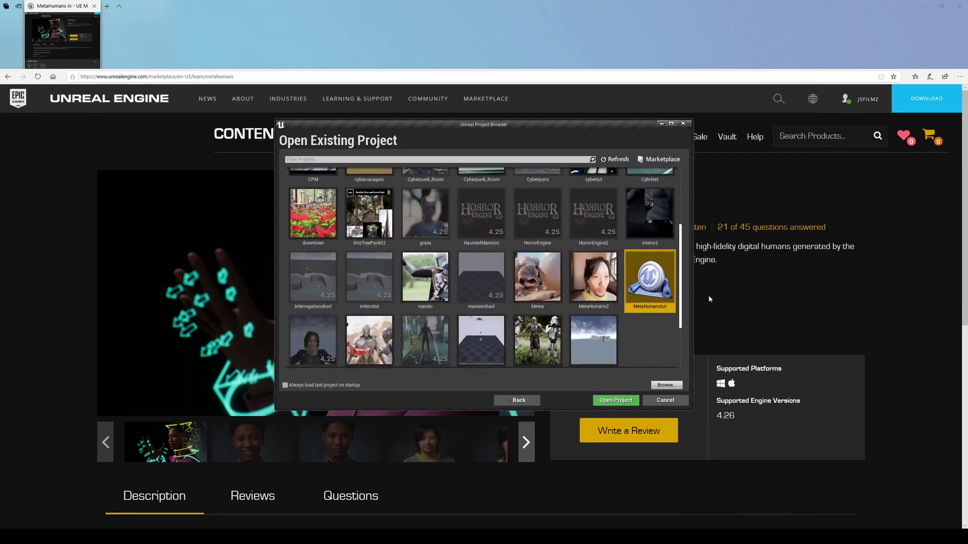
pyautogui.doubleClick(670, 295)
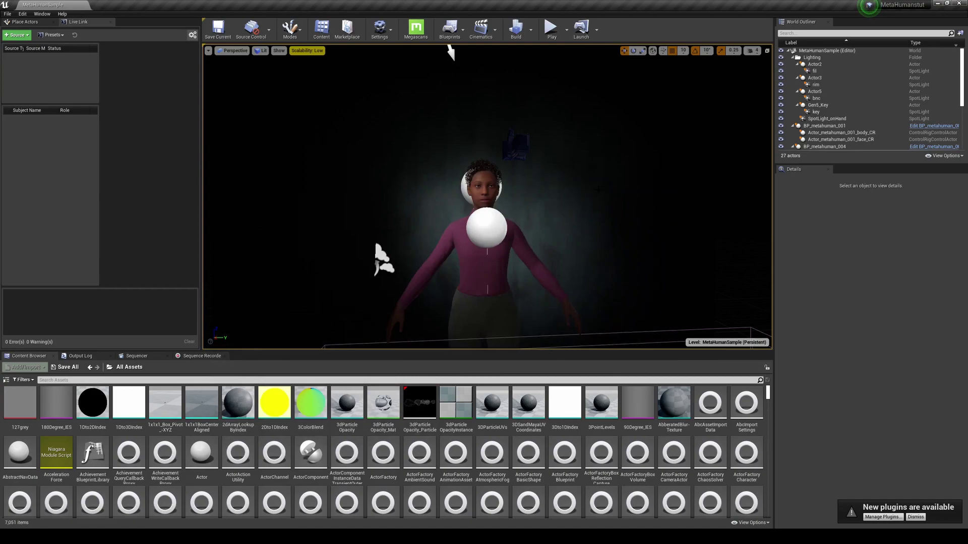
# Display the FPS counter in the viewport and set the view distance quality to Near
pyautogui.click(209, 51)
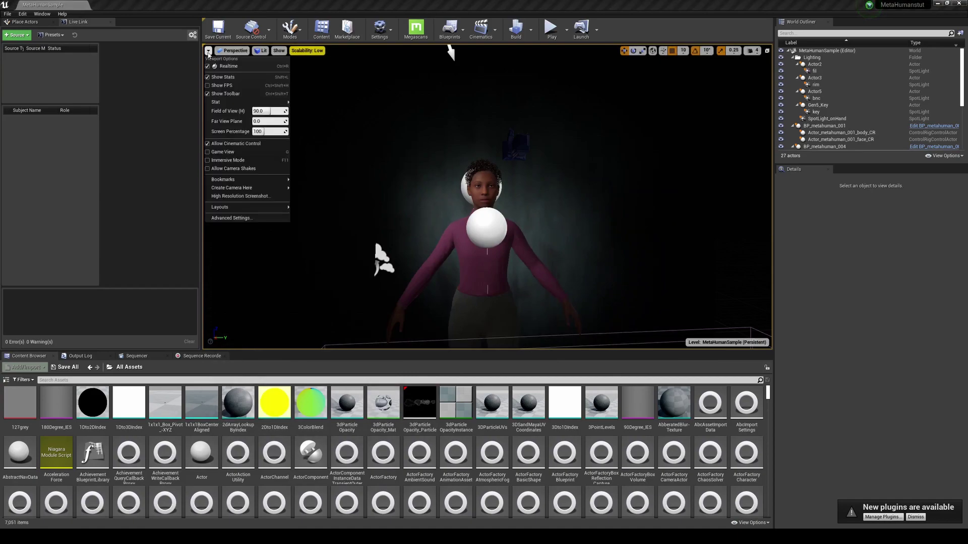
pyautogui.click(230, 87)
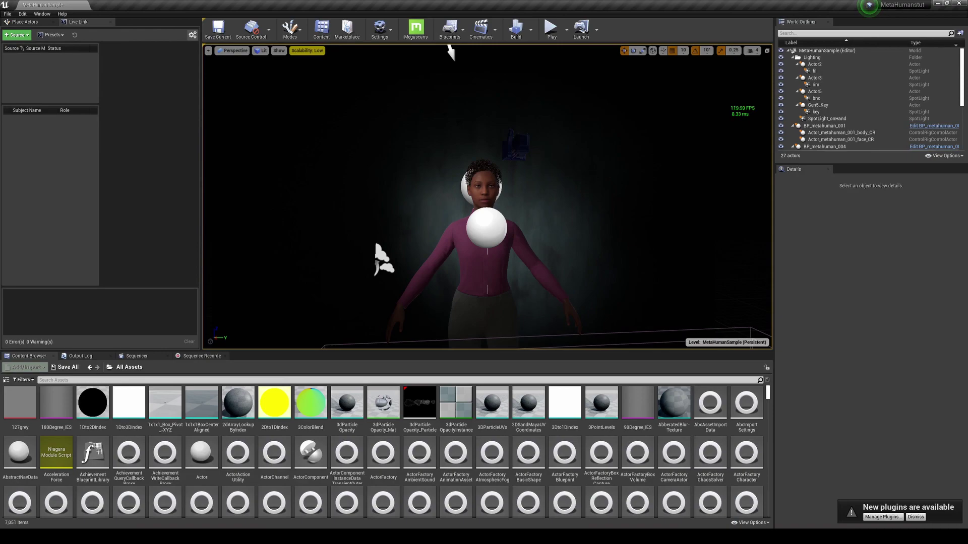
pyautogui.click(307, 50)
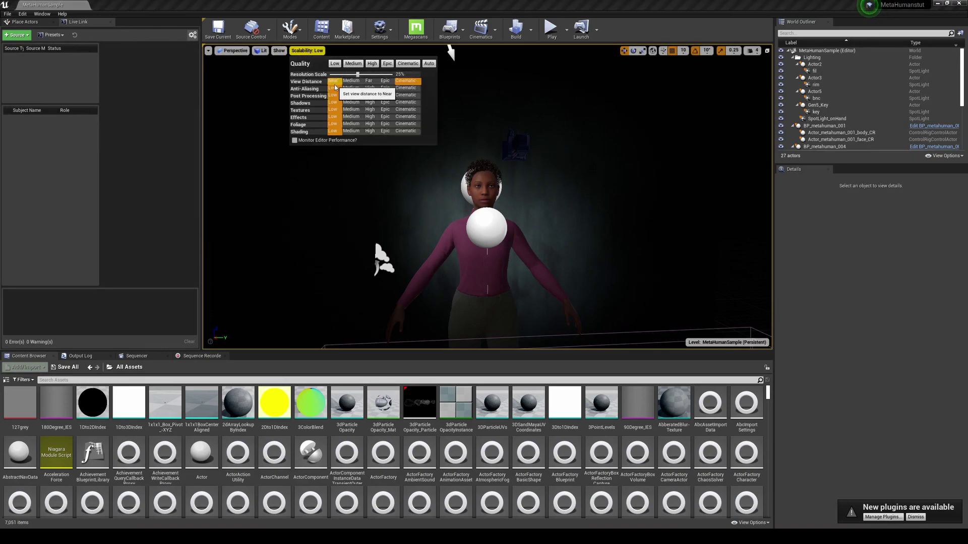
pyautogui.click(335, 82)
pyautogui.click(461, 126)
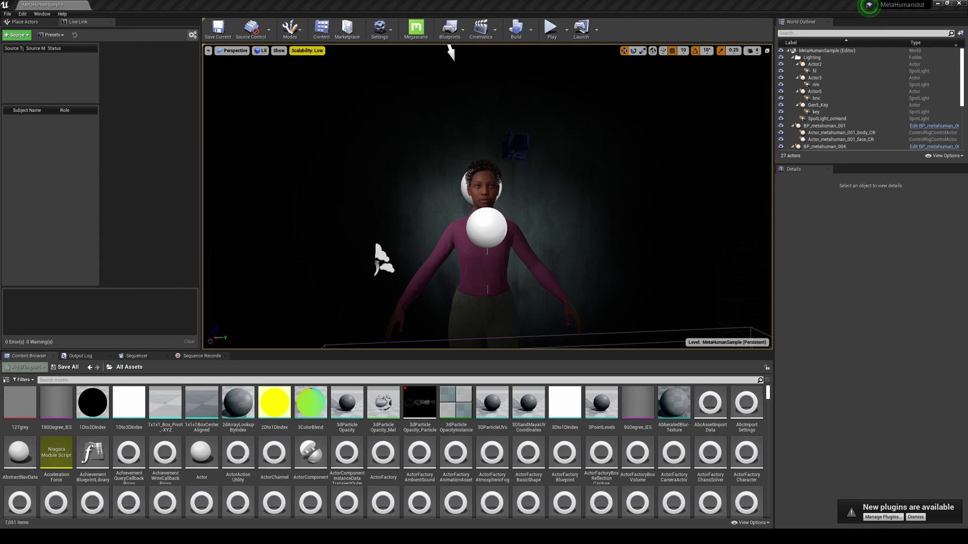
# Try viewport camera speed 1, and settle on camera speed 3
pyautogui.moveTo(461, 126); pyautogui.dragTo(524, 141, button='right')
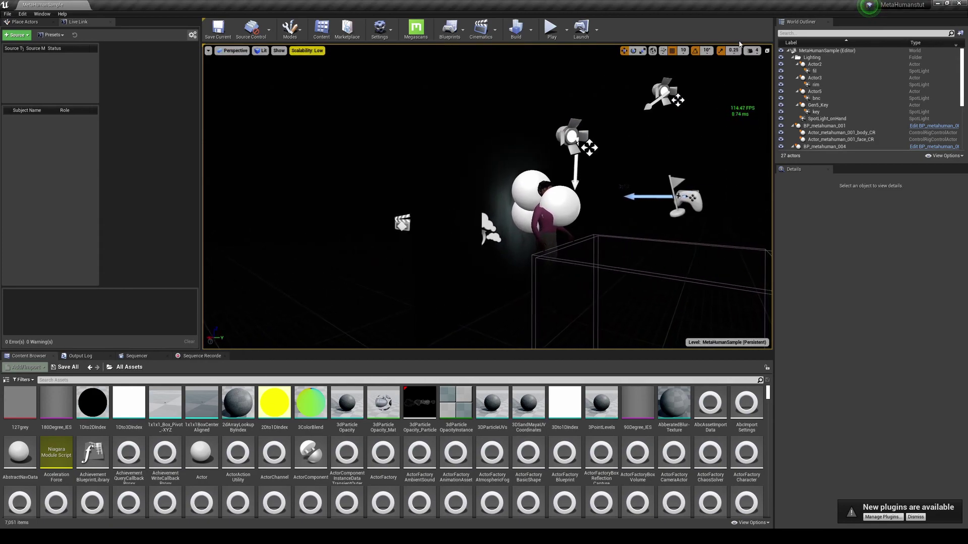
pyautogui.click(751, 51)
pyautogui.click(754, 70)
pyautogui.moveTo(656, 126); pyautogui.dragTo(693, 107, button='right')
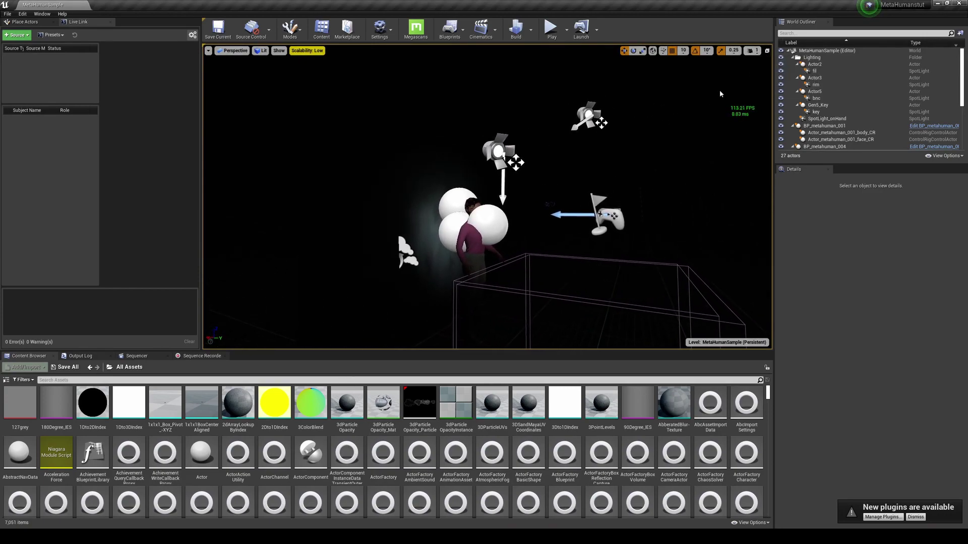
pyautogui.click(753, 51)
pyautogui.click(765, 69)
# Fly the viewport camera close to the metahuman to examine her head and upper body
pyautogui.moveTo(755, 101); pyautogui.dragTo(693, 103, button='right')
pyautogui.press('w')
pyautogui.press('d')
pyautogui.press('s')
pyautogui.press('w')
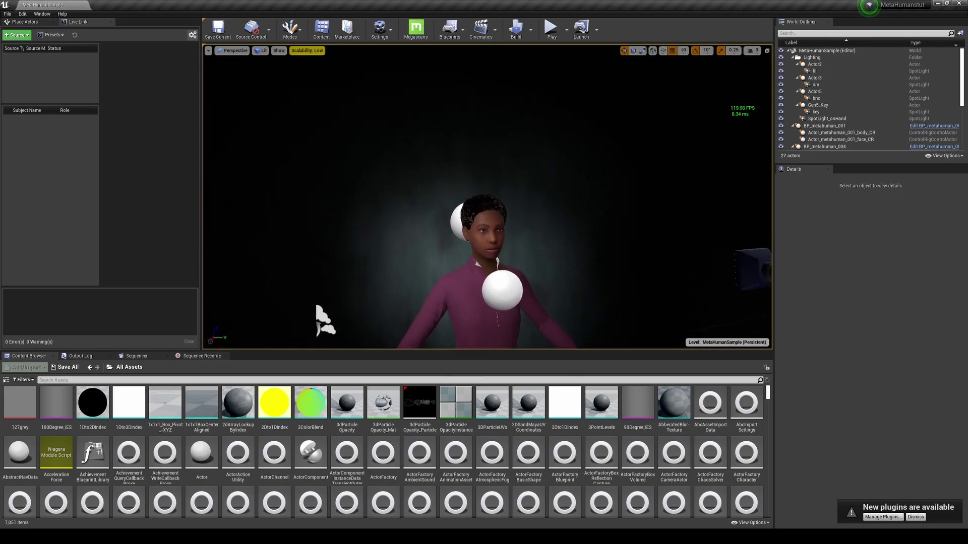
pyautogui.moveTo(479, 201); pyautogui.dragTo(508, 205, button='right')
pyautogui.press('d')
pyautogui.press('a')
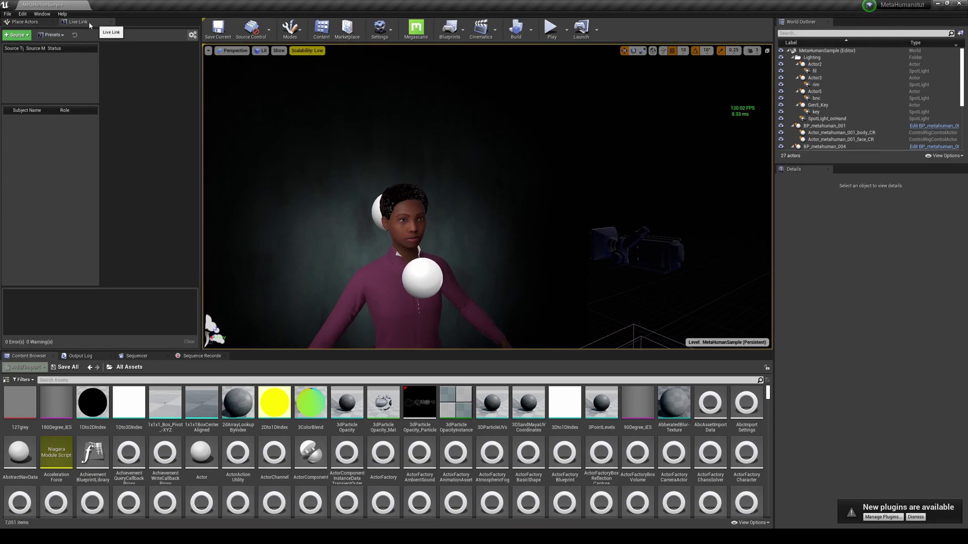
# Search the plugins for apple, check that Apple ARKit and Apple ARKit Face Support are enabled, and close the plugin list
pyautogui.click(22, 14)
pyautogui.click(39, 130)
pyautogui.click(598, 111)
pyautogui.write('ap')
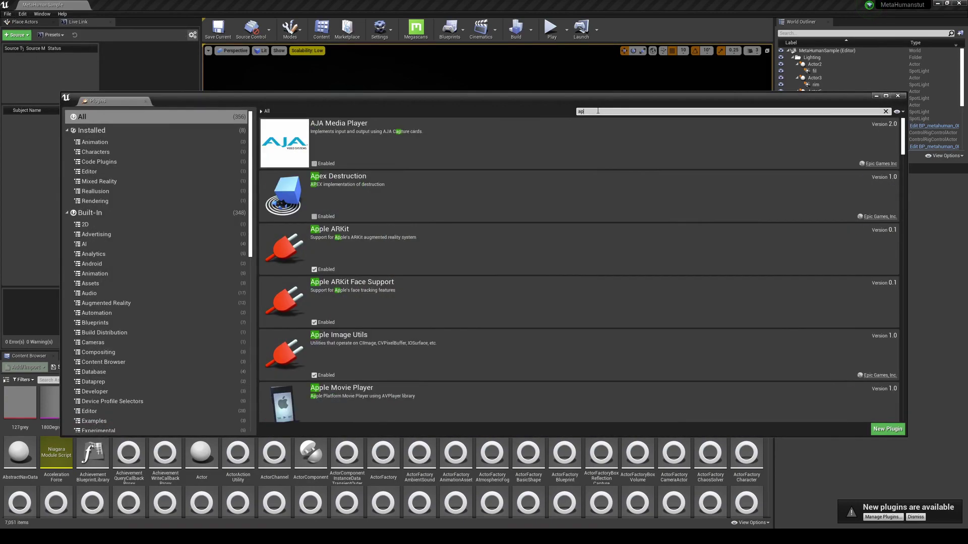
pyautogui.write('ple')
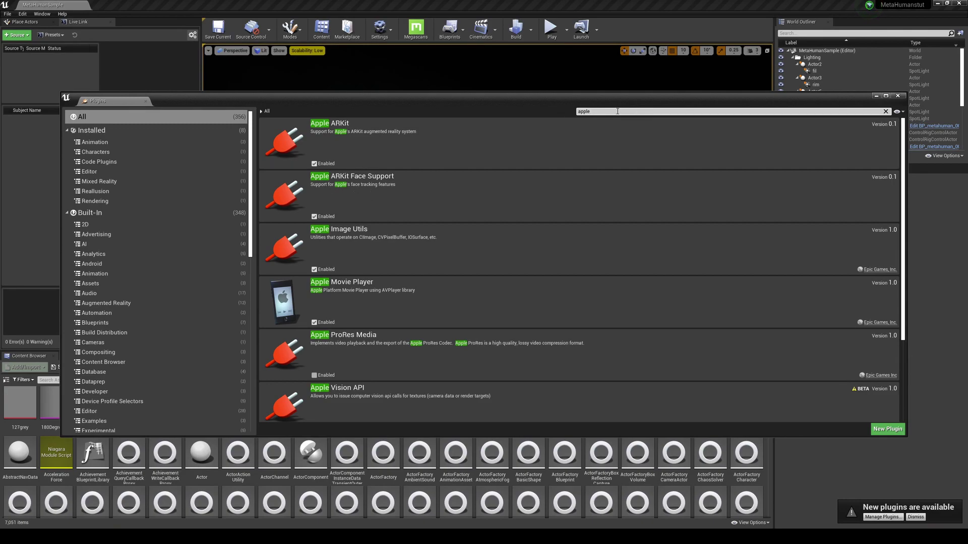
pyautogui.click(897, 95)
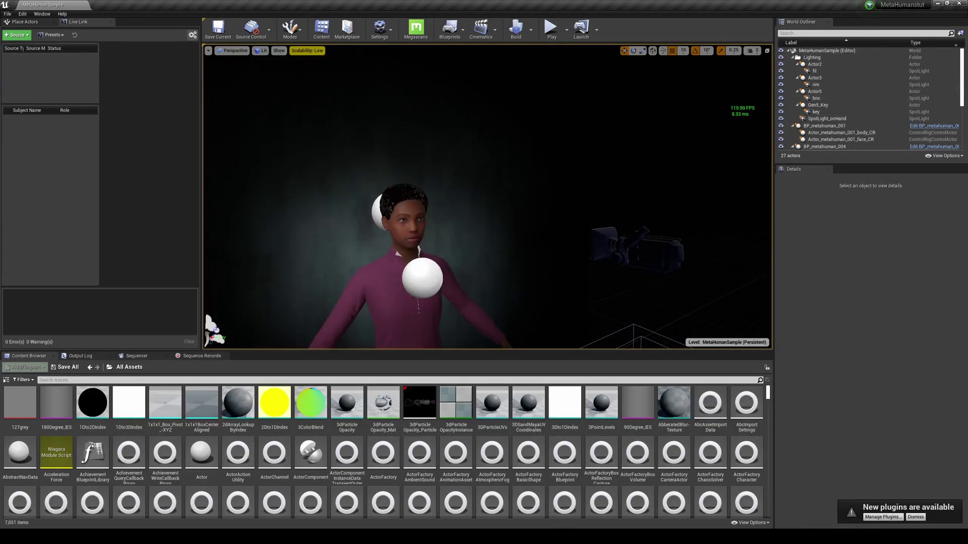
# Hide the editor icons with Game View and frame the metahuman's head and shoulders from the front
pyautogui.press('s')
pyautogui.moveTo(487, 196)
pyautogui.mouseDown(button='right')
pyautogui.moveTo(554, 198)
pyautogui.moveTo(448, 194)
pyautogui.moveTo(494, 191)
pyautogui.mouseUp(button='right')
pyautogui.press('g')
pyautogui.press('w')
pyautogui.press('d')
pyautogui.press('a')
pyautogui.press('w')
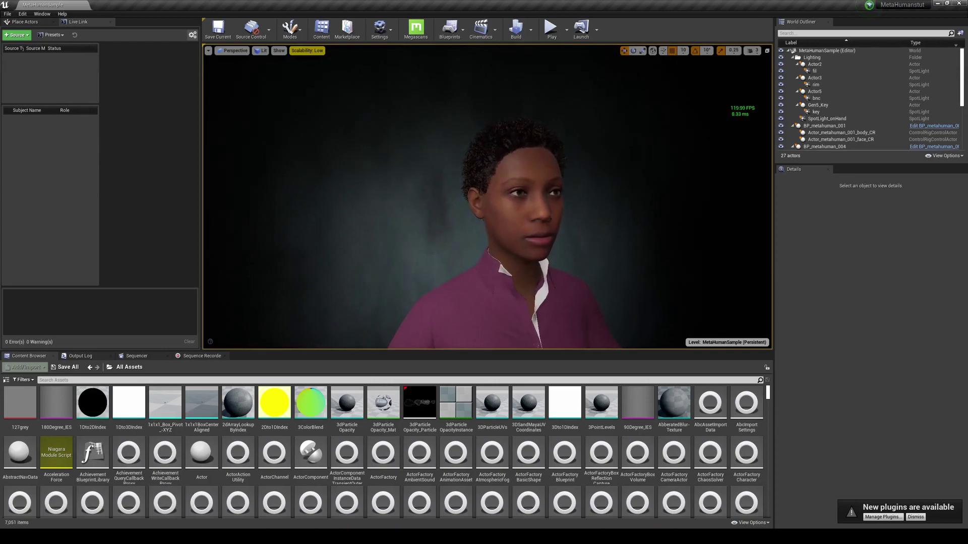
pyautogui.moveTo(211, 325); pyautogui.dragTo(211, 325, button='right')
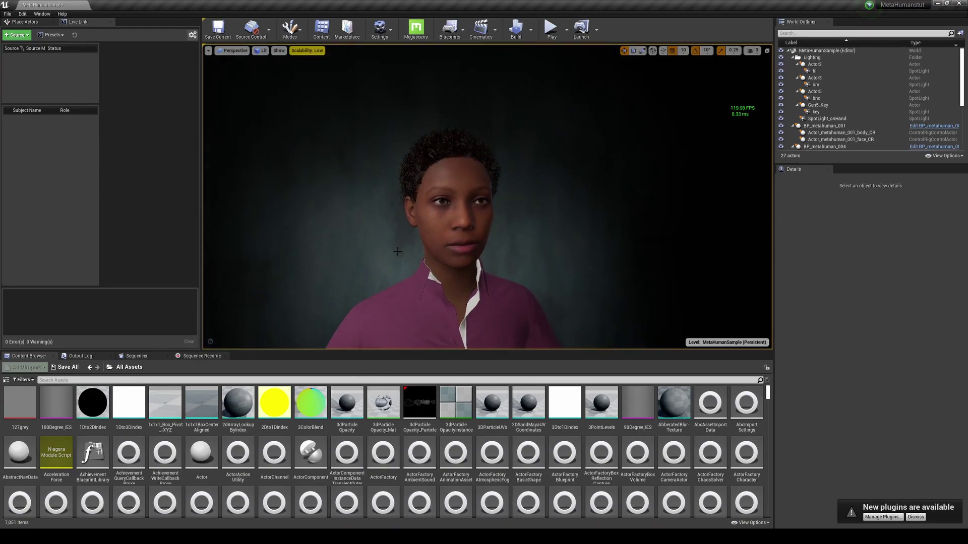
pyautogui.press('a')
pyautogui.moveTo(398, 252); pyautogui.dragTo(432, 259, button='right')
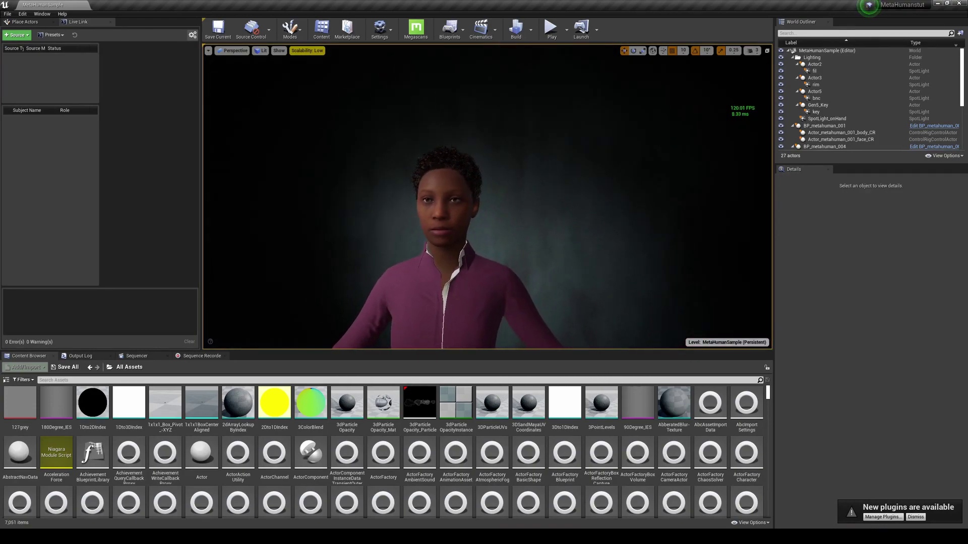
# Show the project's top-level Content folder in the Content Browser
pyautogui.click(108, 369)
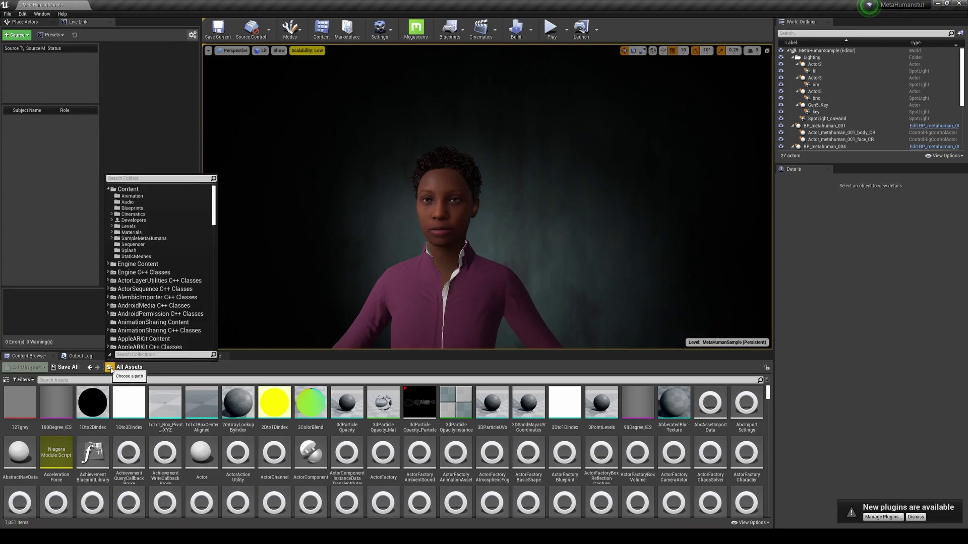
pyautogui.click(163, 193)
pyautogui.click(126, 367)
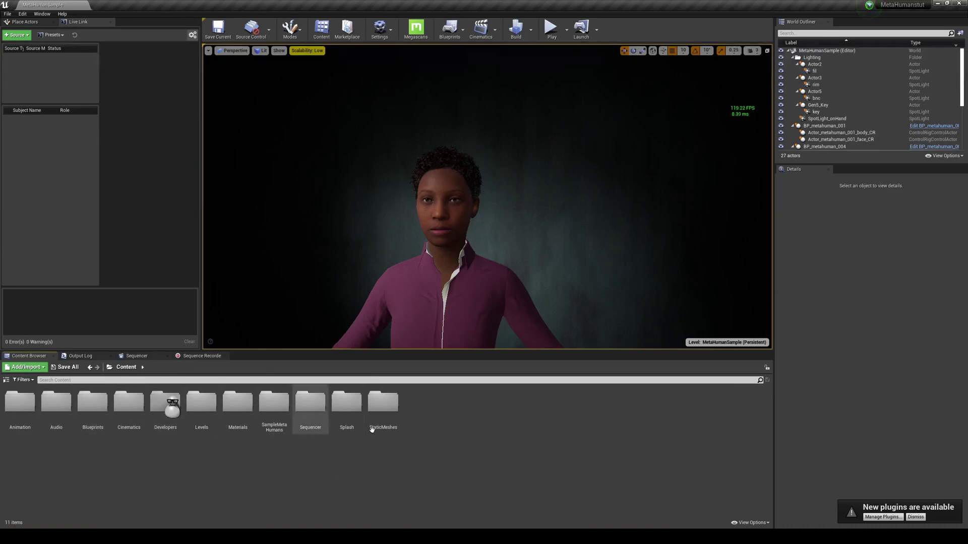
# Open the Live Link window, glance at Place Actors, and return to Live Link
pyautogui.click(42, 14)
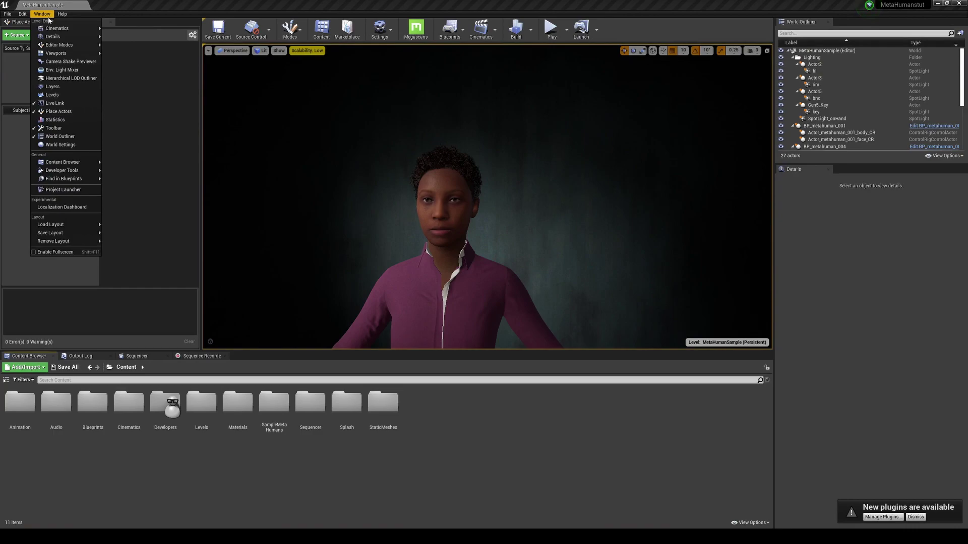
pyautogui.click(71, 104)
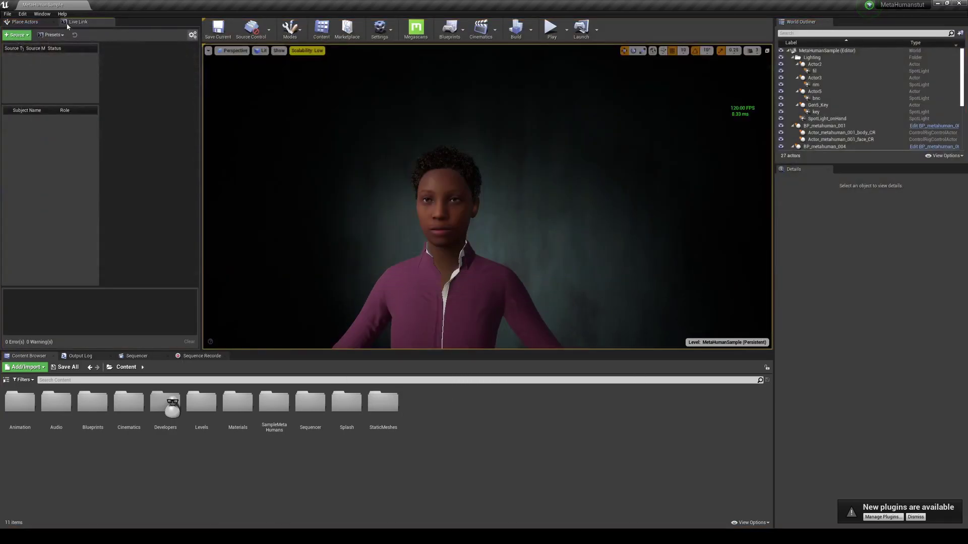
pyautogui.click(29, 23)
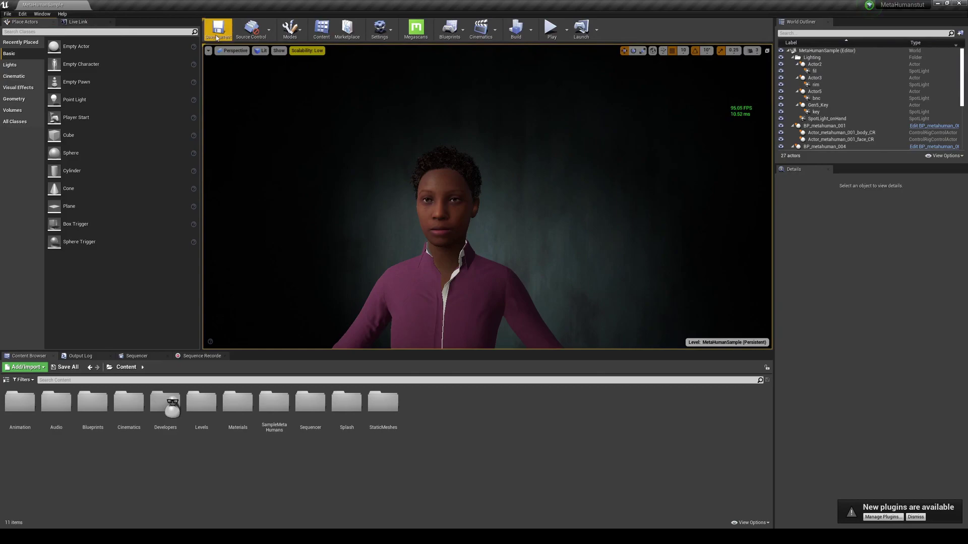
pyautogui.click(78, 22)
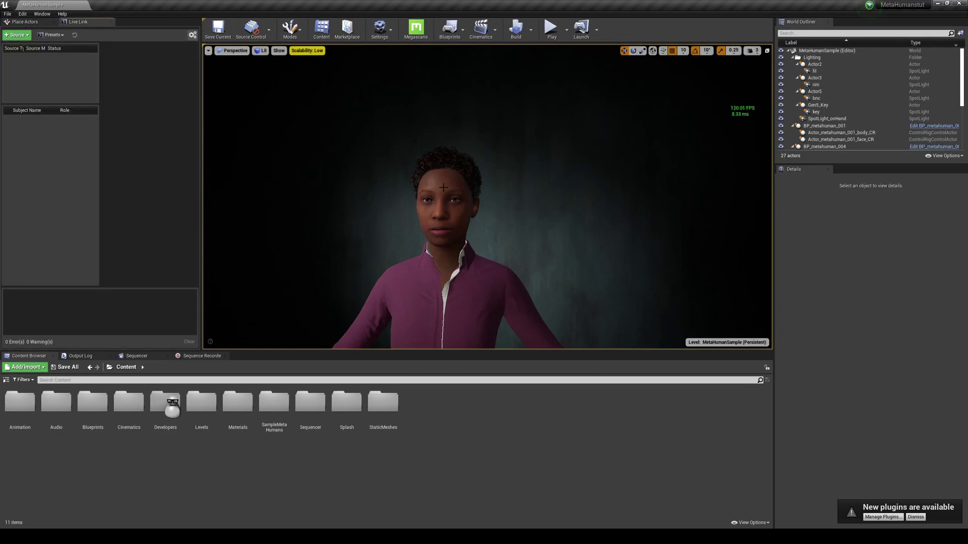
# Select the metahuman character BP_metahuman_001 in the level
pyautogui.moveTo(487, 196)
pyautogui.mouseDown(button='right')
pyautogui.moveTo(534, 197)
pyautogui.moveTo(484, 194)
pyautogui.moveTo(474, 182)
pyautogui.mouseUp(button='right')
pyautogui.press('w')
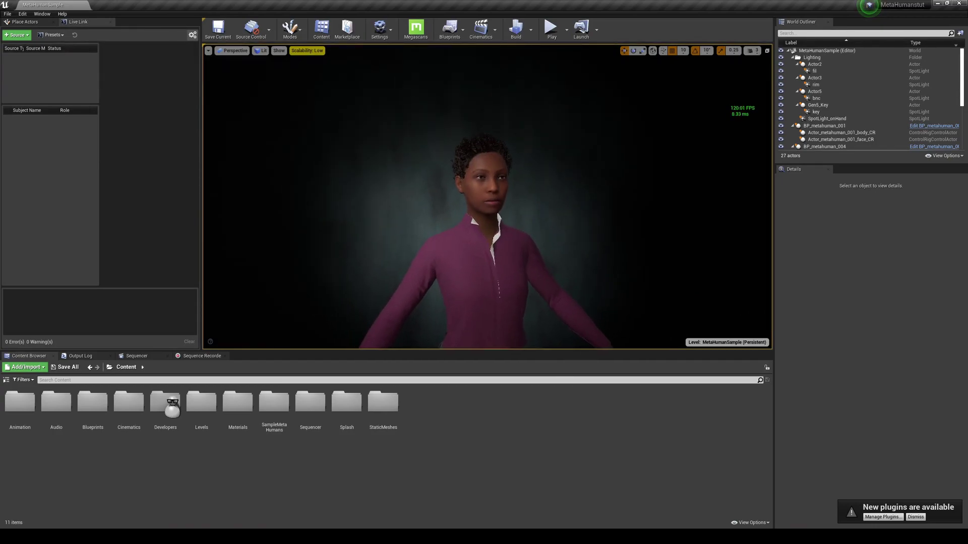
pyautogui.click(491, 182)
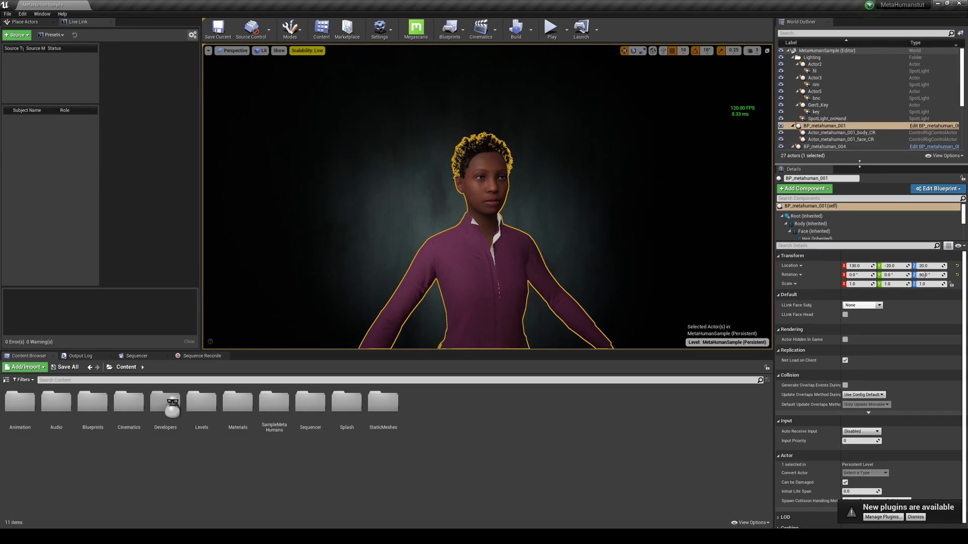
# Enlarge the actor list and delete BP_metahuman_001 together with its body and face control rig actors
pyautogui.moveTo(864, 162); pyautogui.dragTo(865, 309)
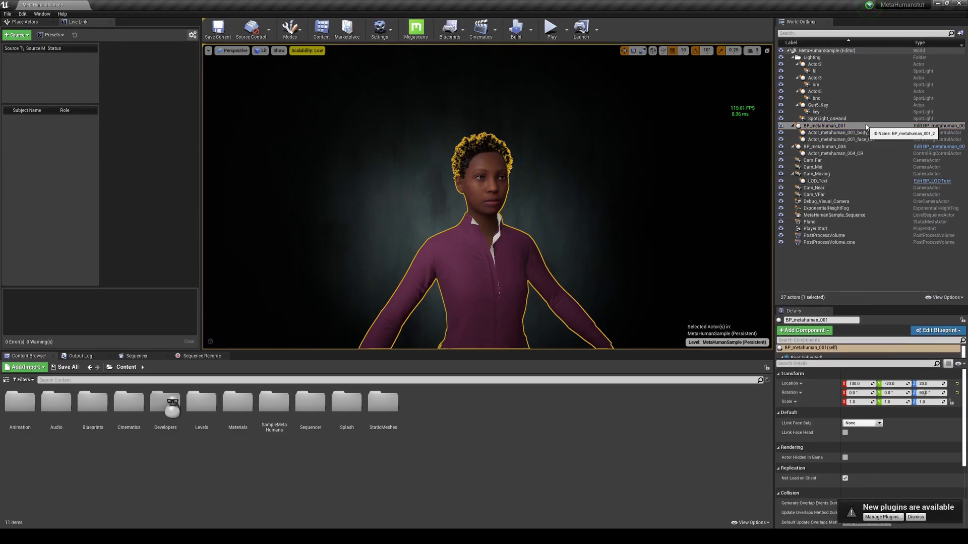
pyautogui.click(890, 127)
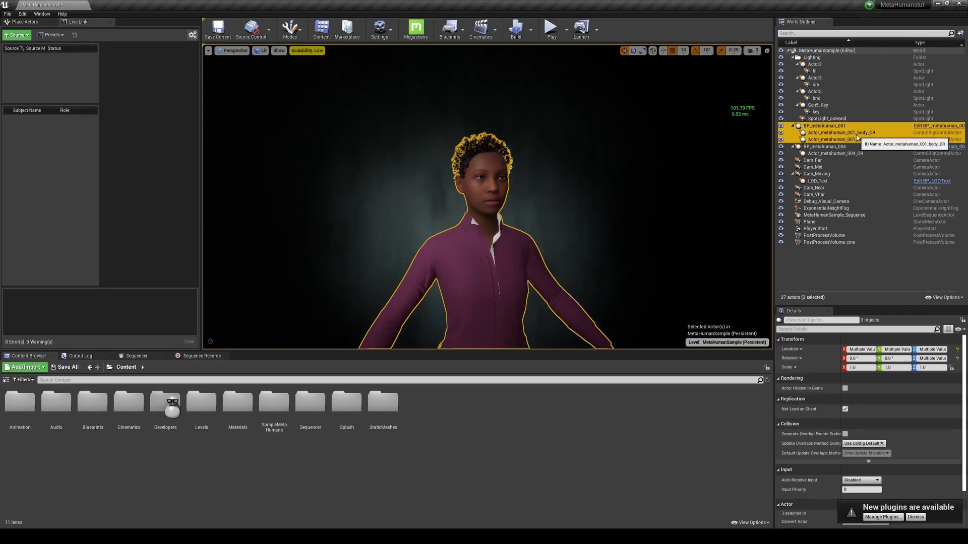
pyautogui.press('Delete')
pyautogui.click(520, 315)
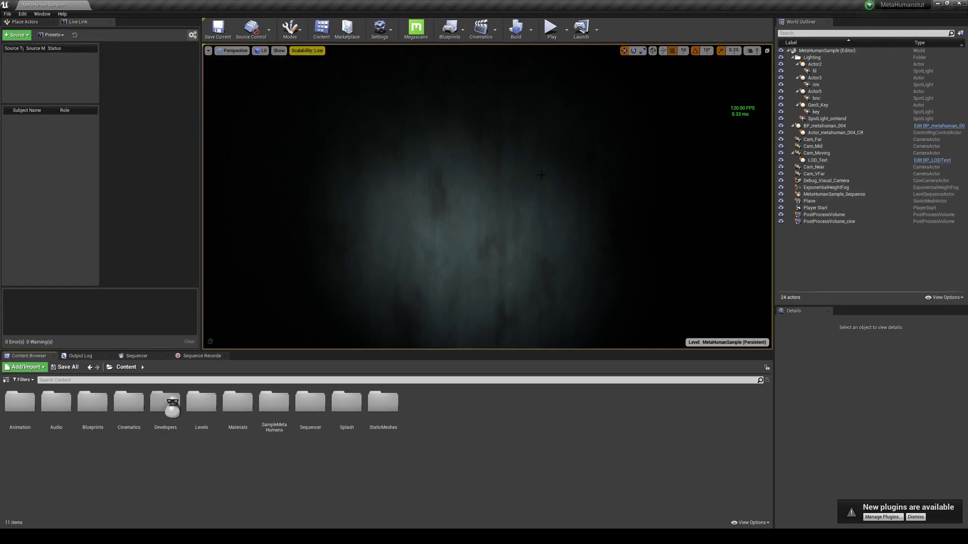
# Delete the MetaHumanSample_Sequence level sequence actor from the level, breaking its references
pyautogui.click(818, 195)
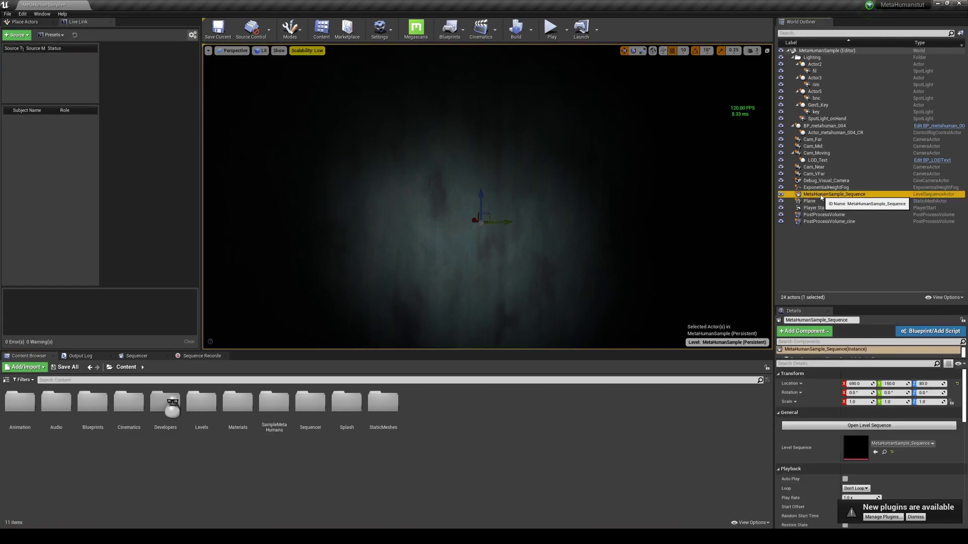
pyautogui.press('Delete')
pyautogui.click(538, 307)
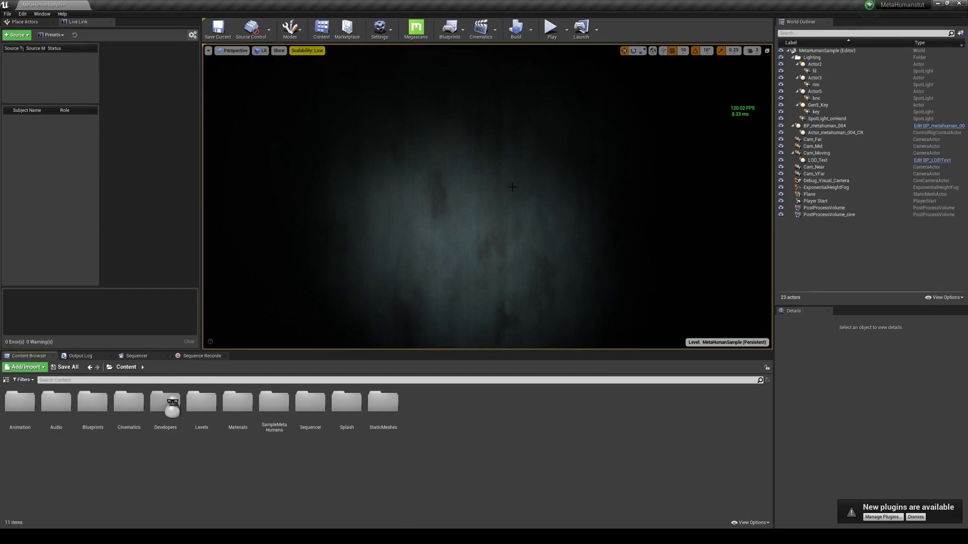
# Delete the dark background Plane and save all changes
pyautogui.click(495, 182)
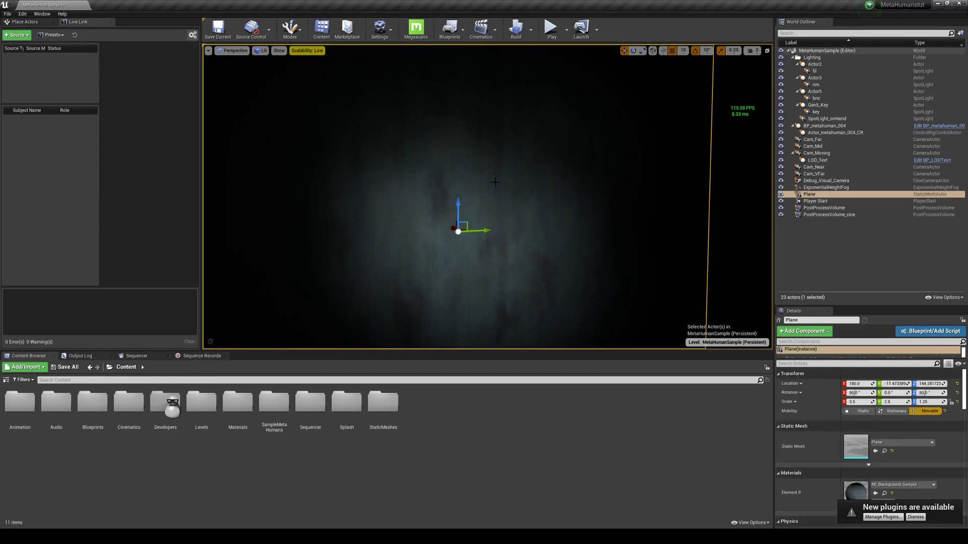
pyautogui.press('Delete')
pyautogui.click(8, 14)
pyautogui.click(47, 79)
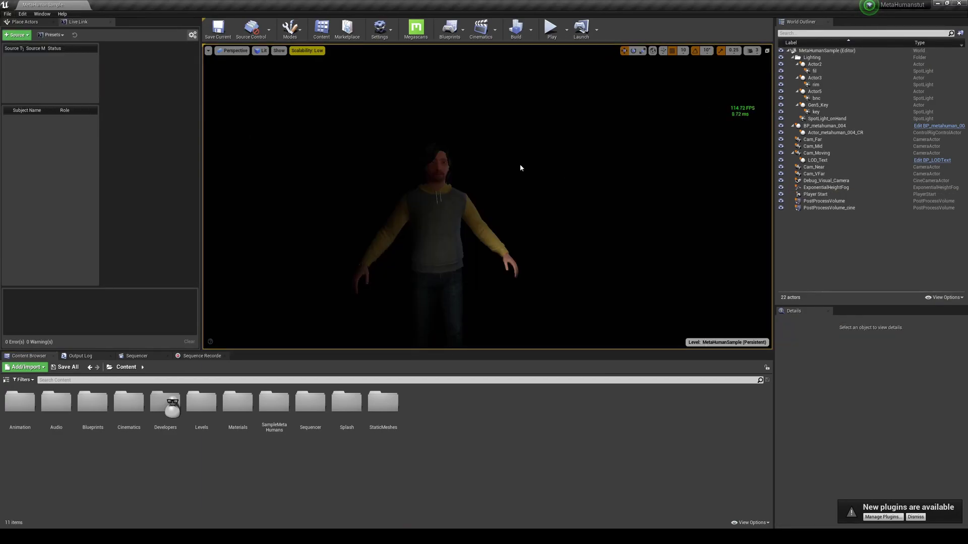
# Enable the HDRIBackdrop plugin and restart the editor
pyautogui.click(23, 14)
pyautogui.click(41, 129)
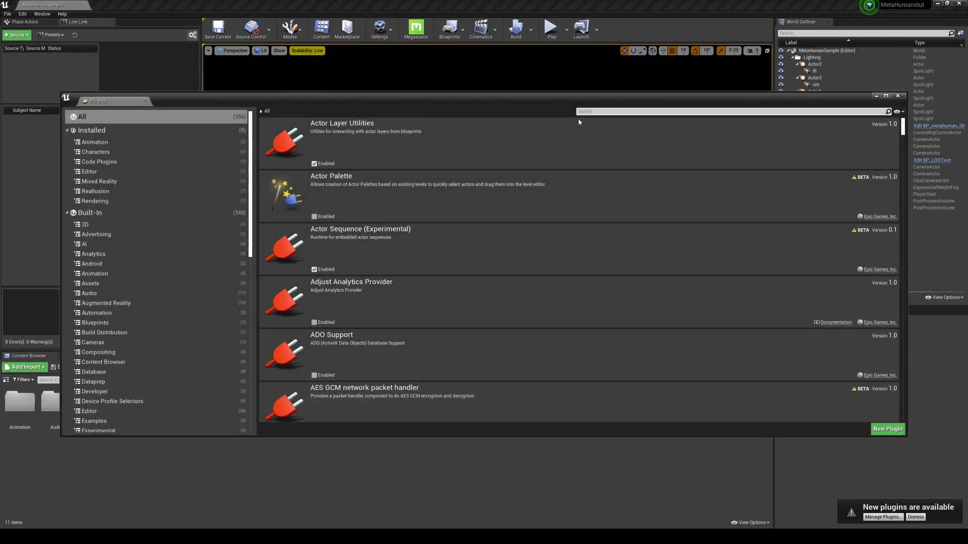
pyautogui.write('hdri')
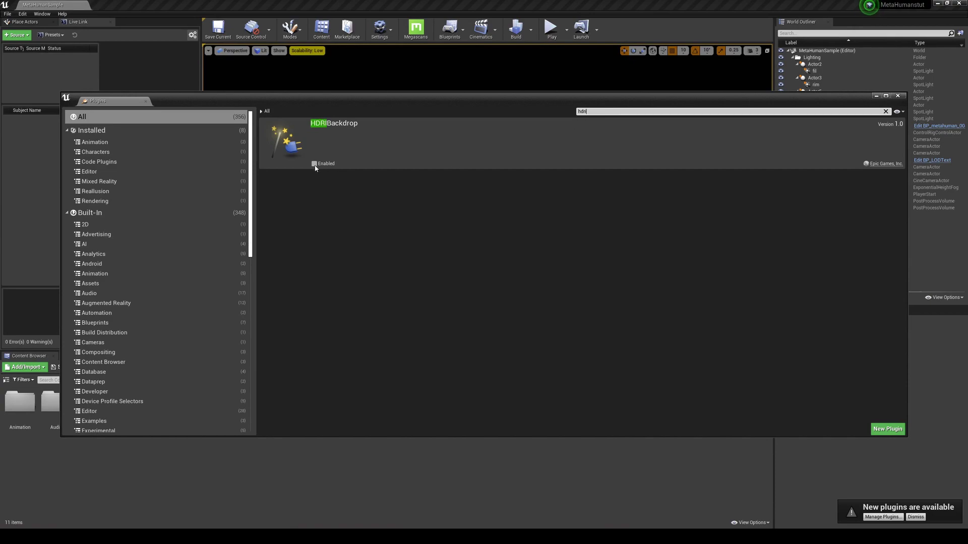
pyautogui.click(314, 164)
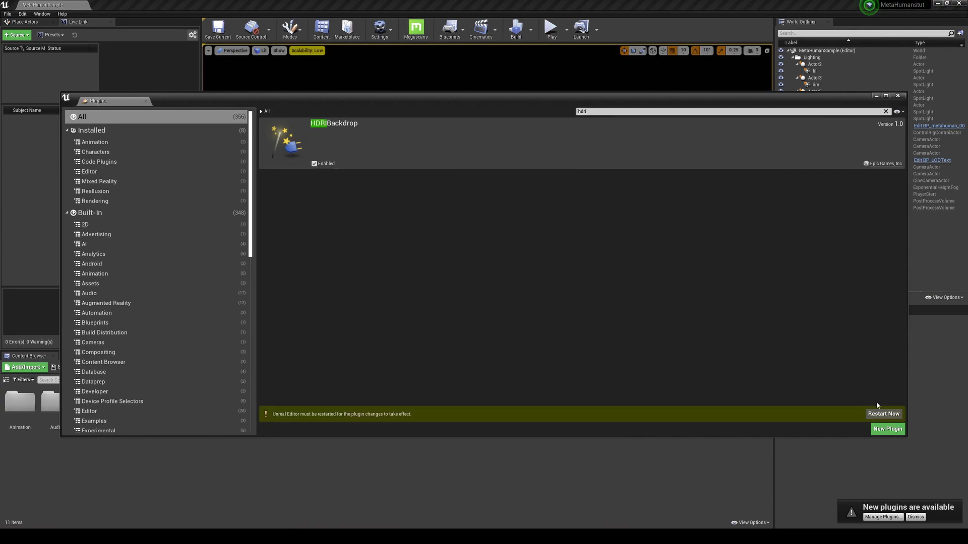
pyautogui.click(883, 415)
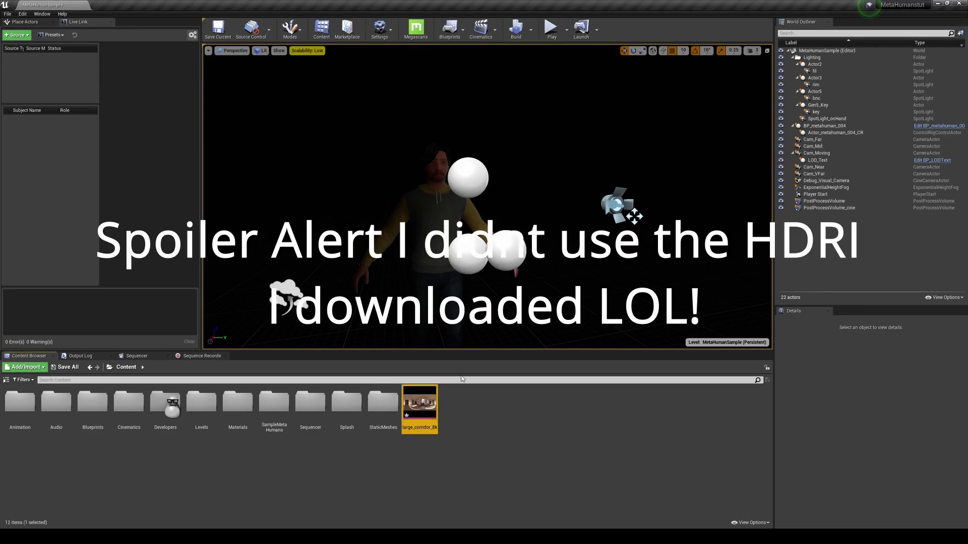
# Find the HDRI Backdrop actor and place it in the level behind the metahuman
pyautogui.click(25, 22)
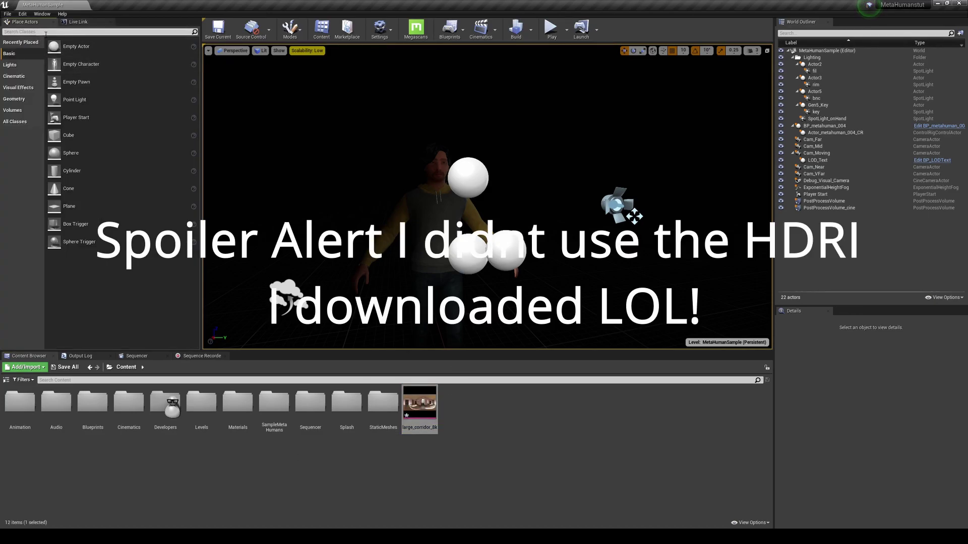
pyautogui.write('hdr')
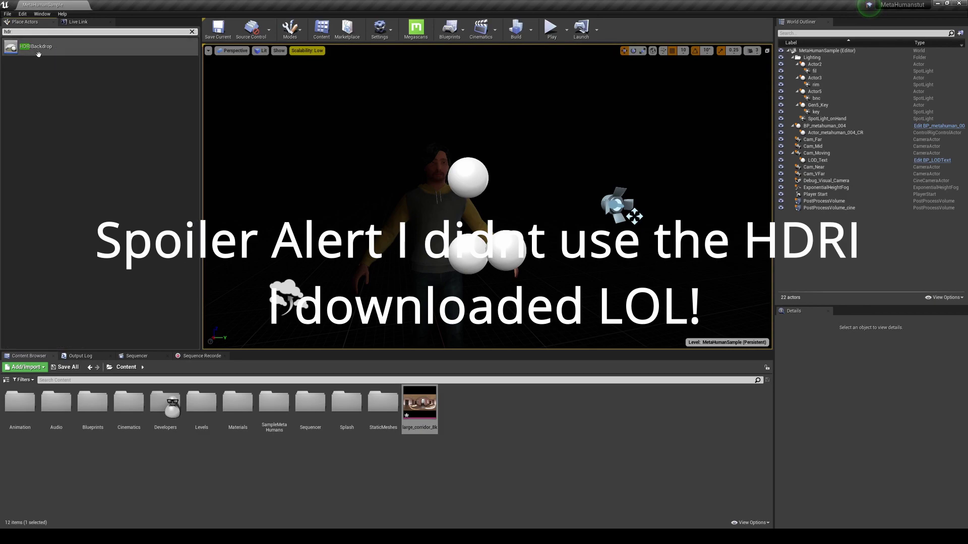
pyautogui.moveTo(35, 46); pyautogui.dragTo(348, 203)
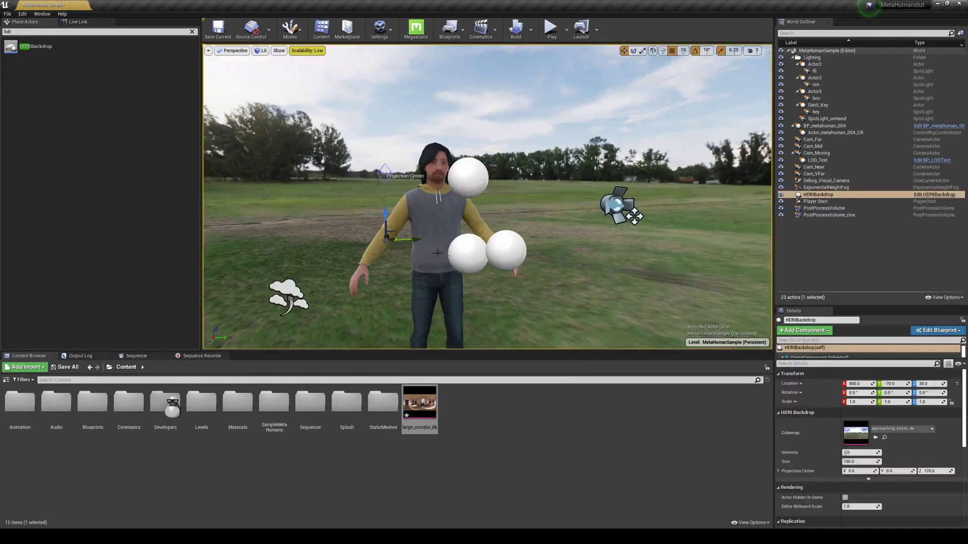
# Turn off position grid snapping and lower the HDRI backdrop to about Z 18.2, level with the metahuman's feet
pyautogui.press('s')
pyautogui.moveTo(380, 202); pyautogui.dragTo(406, 224, button='right')
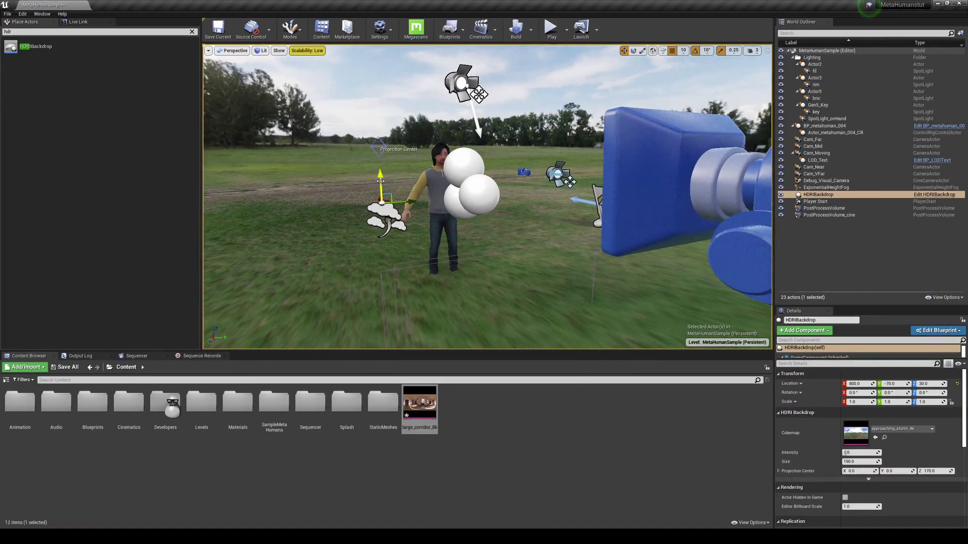
pyautogui.moveTo(381, 181); pyautogui.dragTo(381, 185)
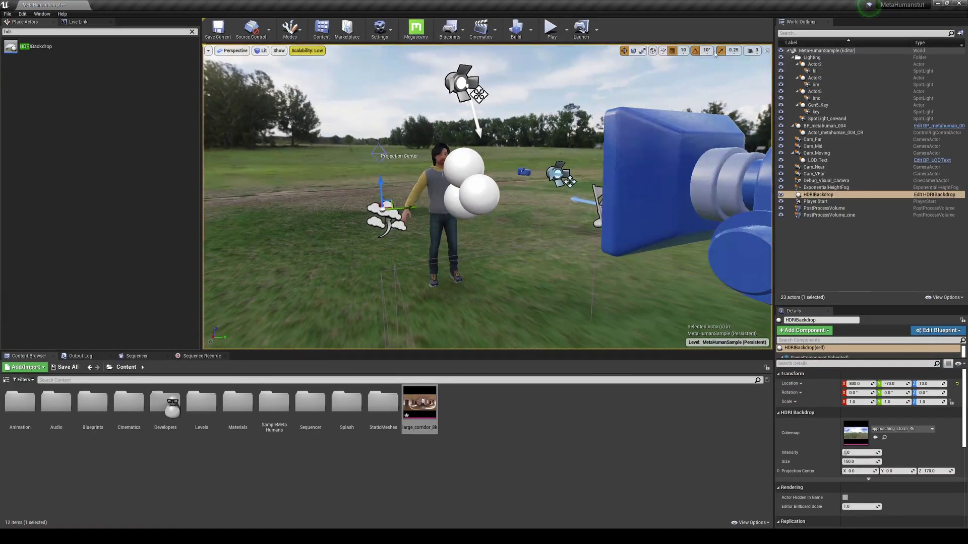
pyautogui.click(673, 52)
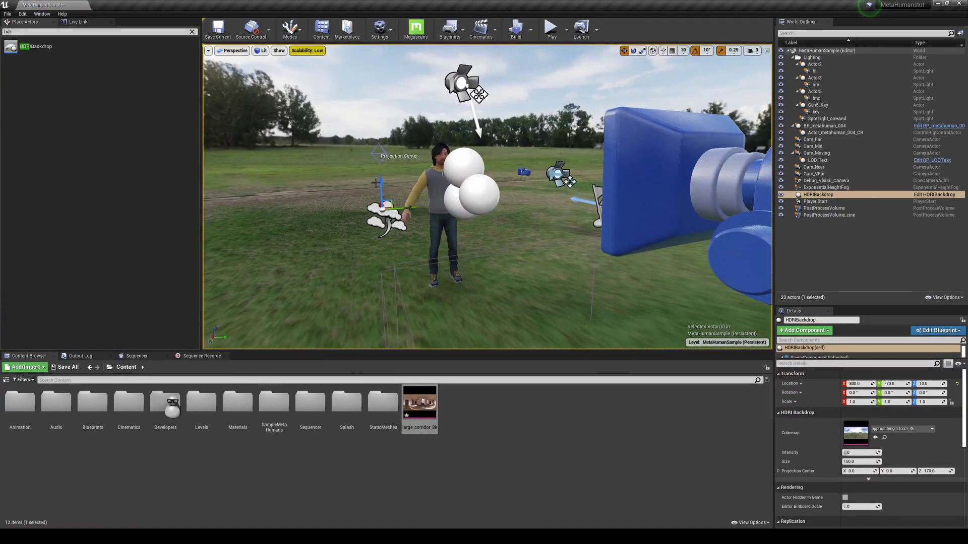
pyautogui.moveTo(379, 183)
pyautogui.mouseDown()
pyautogui.moveTo(379, 171)
pyautogui.moveTo(386, 183)
pyautogui.mouseUp()
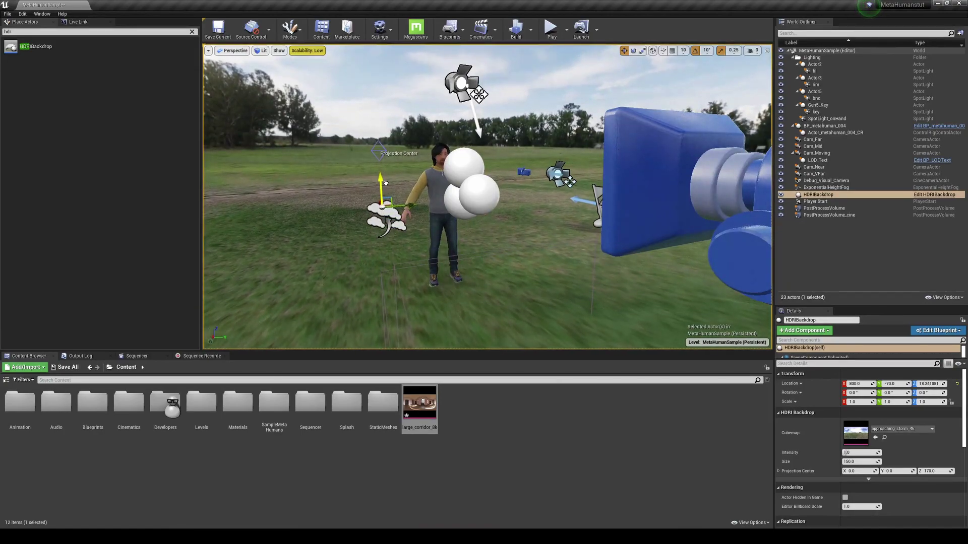
# Delete the SpotLight_onHand light near the white spheres
pyautogui.moveTo(416, 228); pyautogui.dragTo(439, 245, button='right')
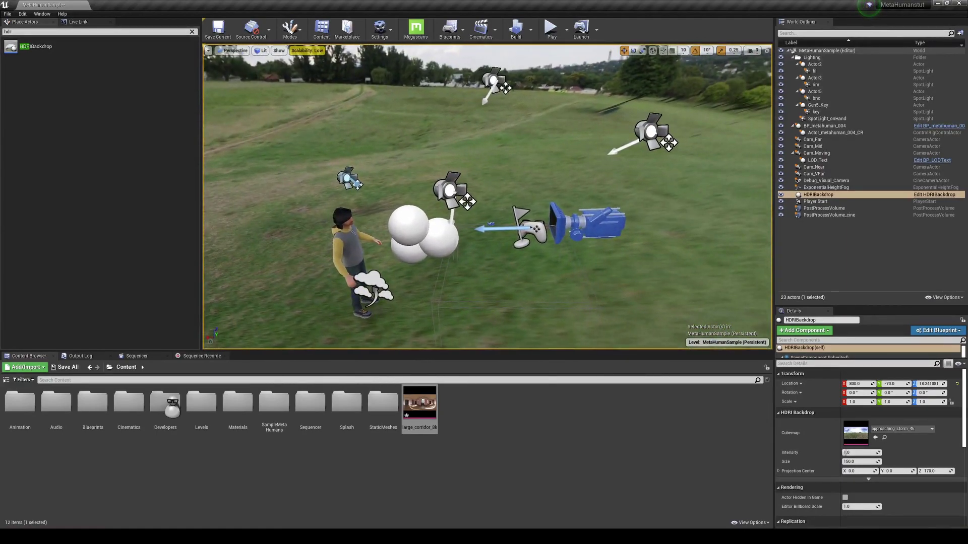
pyautogui.moveTo(460, 210)
pyautogui.mouseDown(button='right')
pyautogui.moveTo(490, 197)
pyautogui.moveTo(461, 208)
pyautogui.mouseUp(button='right')
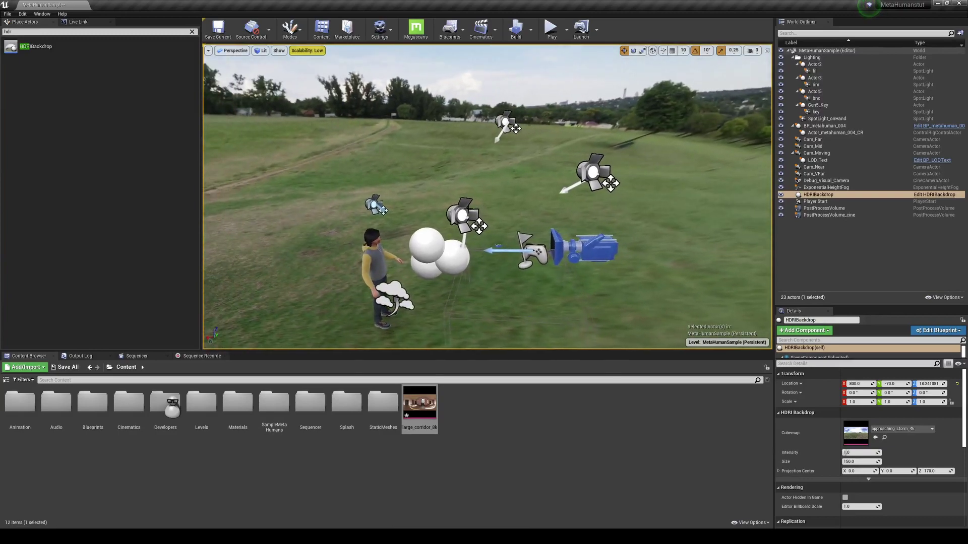
pyautogui.click(476, 207)
pyautogui.press('Delete')
pyautogui.click(526, 306)
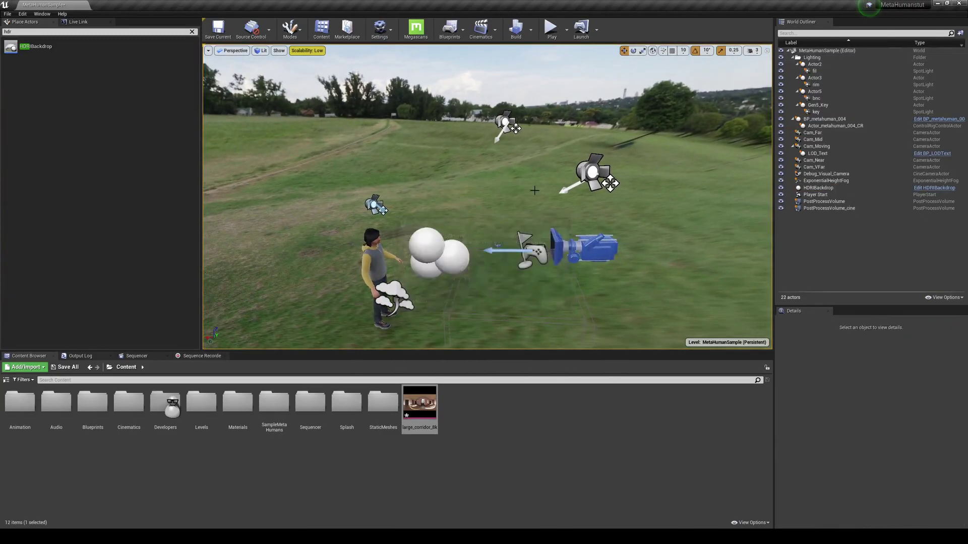
# Delete the fil, rim and key spotlights around the metahuman, breaking the key light's sequence reference
pyautogui.click(375, 205)
pyautogui.press('Delete')
pyautogui.click(503, 125)
pyautogui.press('Delete')
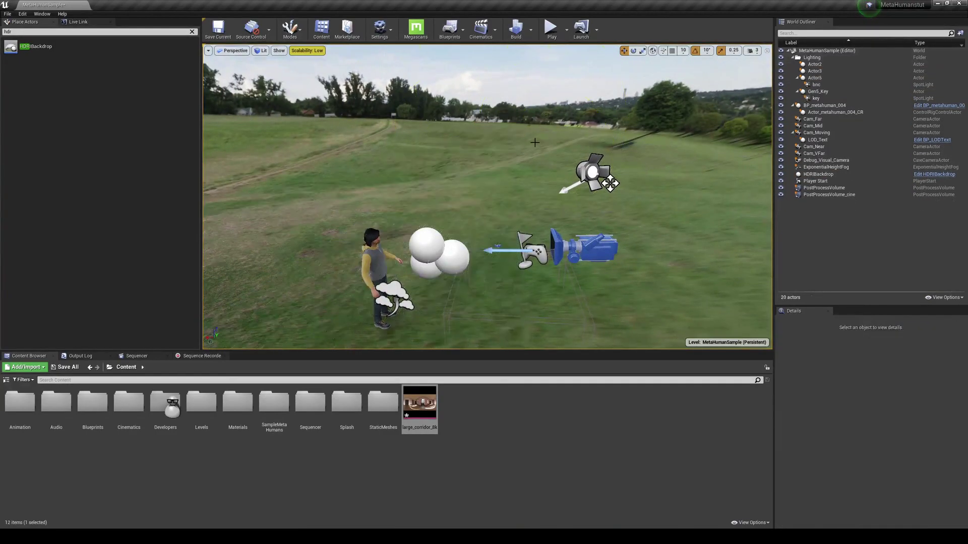
pyautogui.click(567, 165)
pyautogui.click(577, 186)
pyautogui.press('Delete')
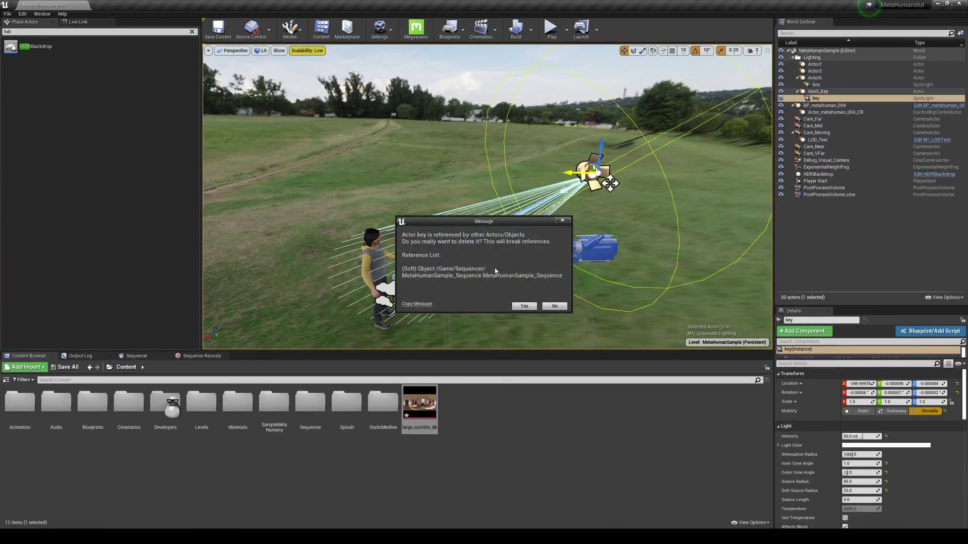
pyautogui.click(533, 308)
# Delete the white sphere actors in front of the metahuman and the Cam_Moving camera
pyautogui.click(459, 247)
pyautogui.press('Delete')
pyautogui.click(427, 247)
pyautogui.press('Delete')
pyautogui.click(431, 247)
pyautogui.press('Delete')
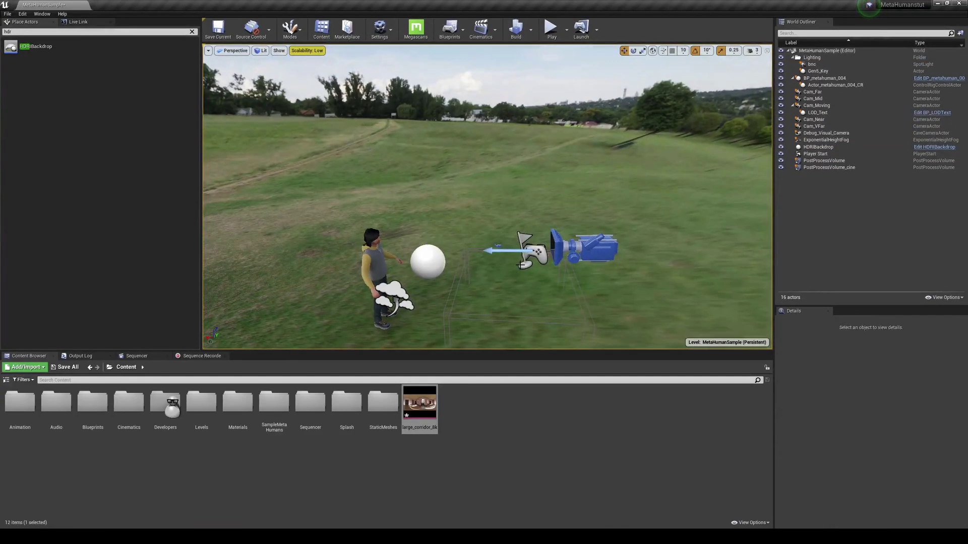
pyautogui.click(595, 247)
pyautogui.press('Delete')
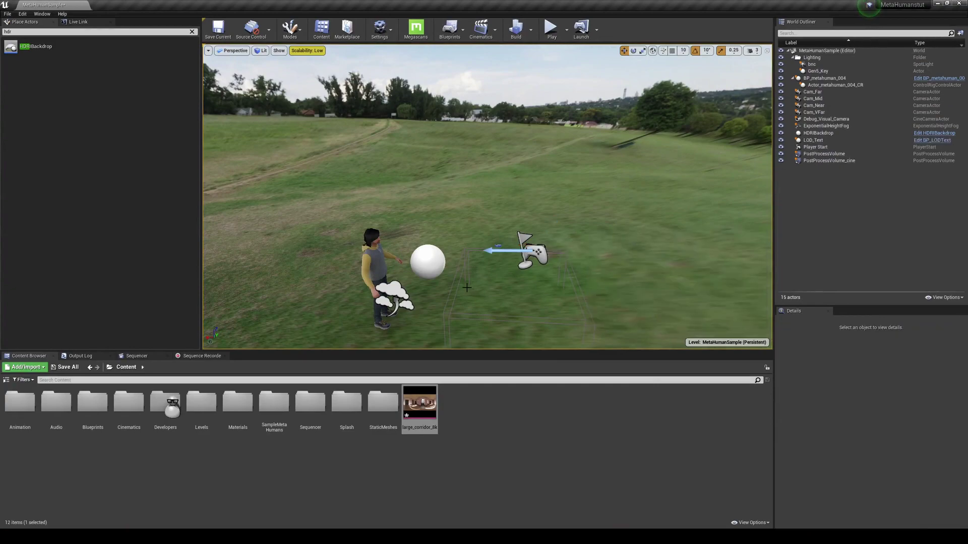
# Delete PostProcessVolume and PostProcessVolume_cine from the level, and save all changes
pyautogui.click(467, 287)
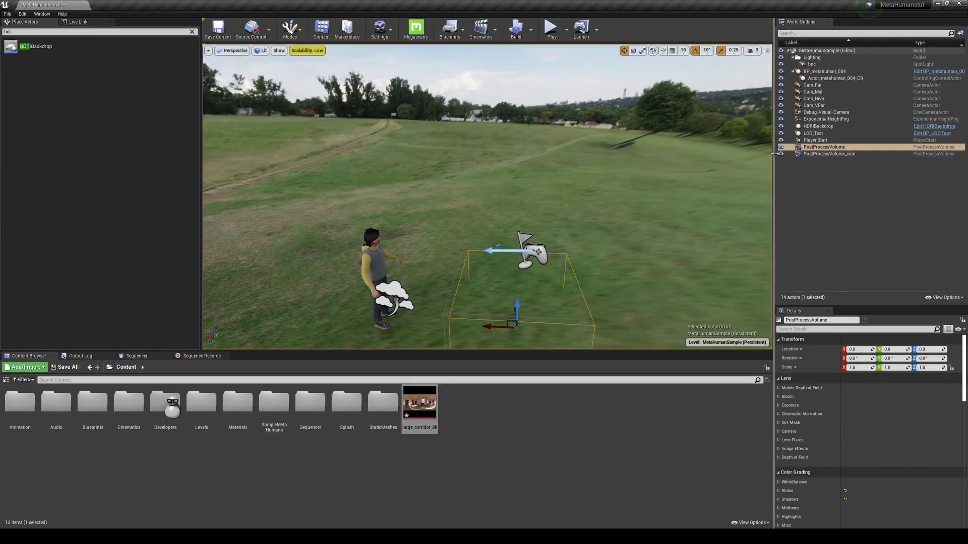
pyautogui.click(819, 149)
pyautogui.press('Delete')
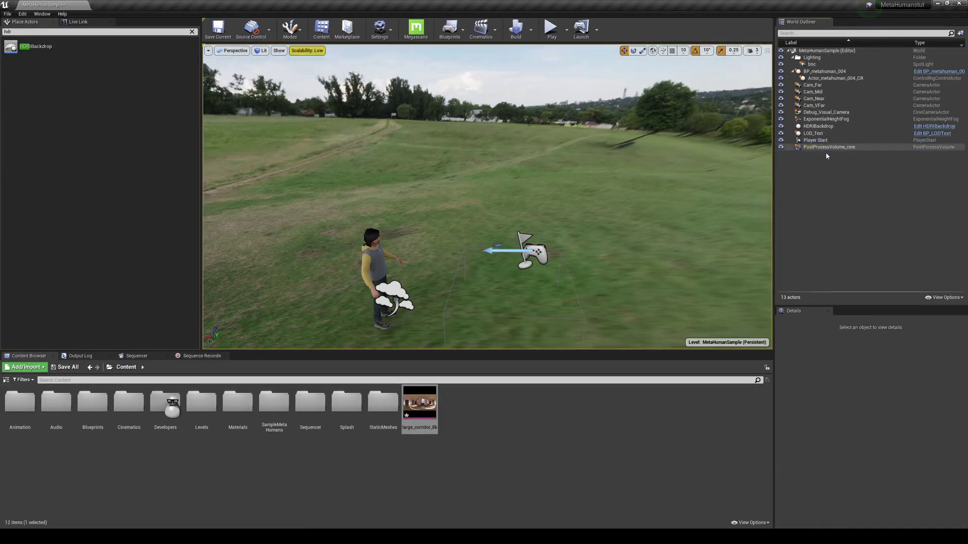
pyautogui.click(829, 147)
pyautogui.press('Delete')
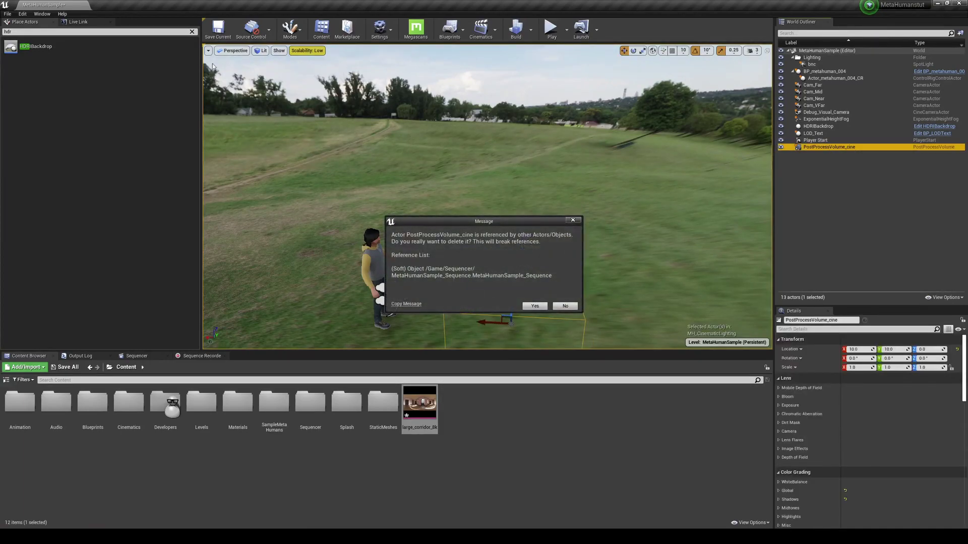
pyautogui.click(534, 306)
pyautogui.click(8, 13)
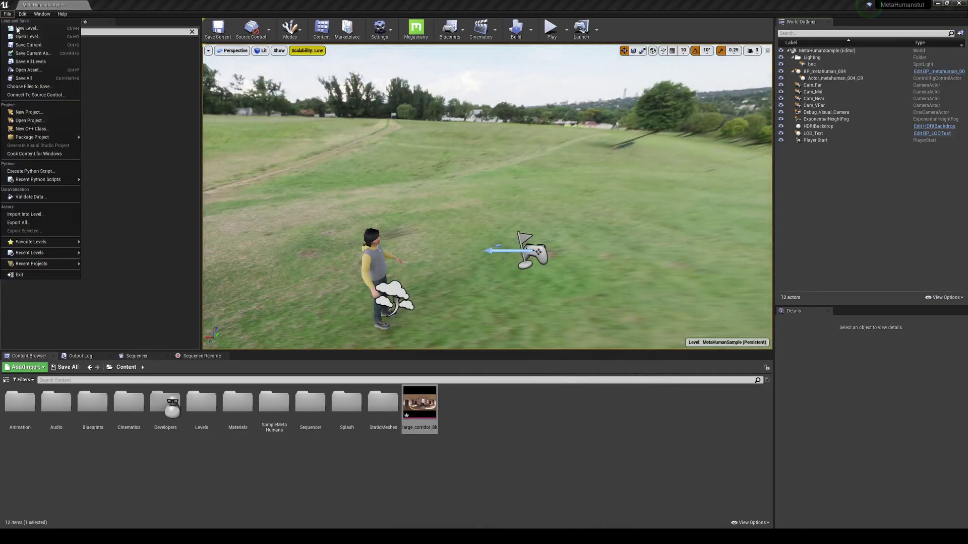
pyautogui.click(35, 79)
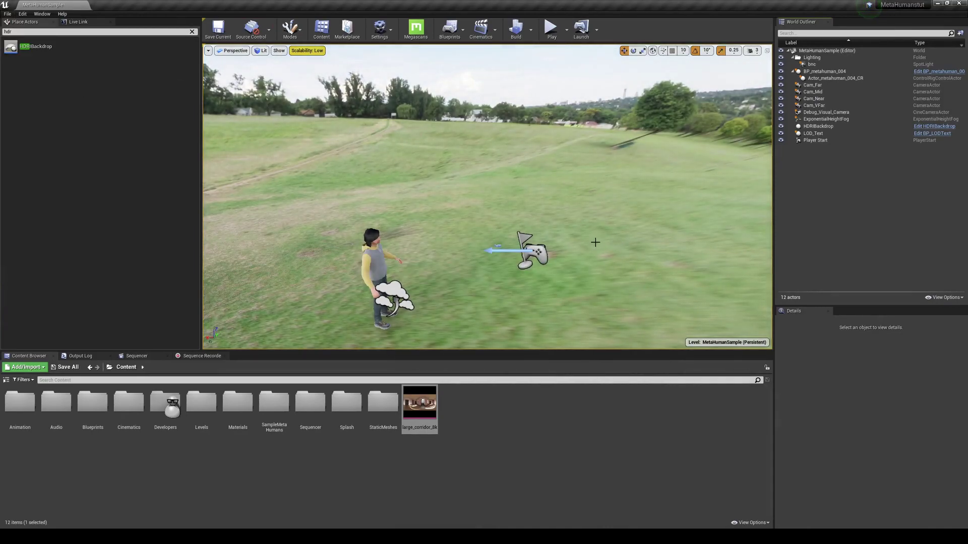
# Frame the metahuman's head and shoulders from the front and set the viewport camera speed to 2
pyautogui.press('d')
pyautogui.moveTo(595, 243); pyautogui.dragTo(442, 233, button='right')
pyautogui.press('w')
pyautogui.press('q')
pyautogui.press('e')
pyautogui.press('s')
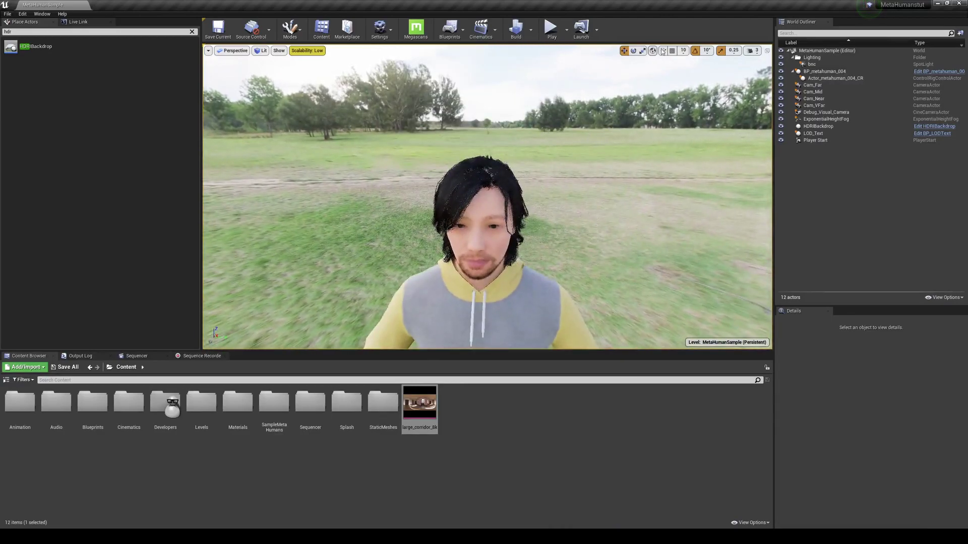
pyautogui.click(753, 50)
pyautogui.click(758, 68)
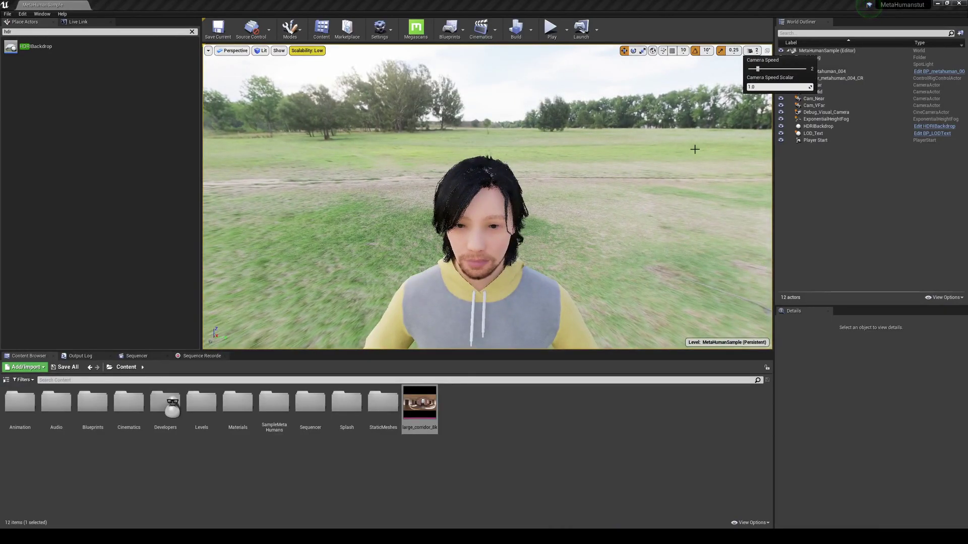
# Examine the metahuman's face up close under the HDRI lighting
pyautogui.press('a')
pyautogui.press('w')
pyautogui.moveTo(693, 149); pyautogui.dragTo(726, 138, button='right')
pyautogui.press('s')
pyautogui.press('q')
pyautogui.press('w')
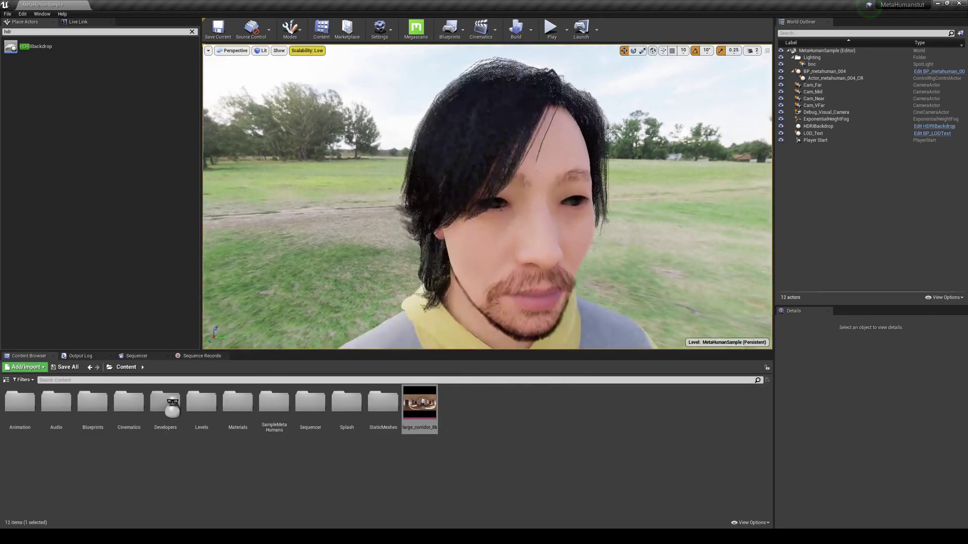
pyautogui.moveTo(638, 230); pyautogui.dragTo(647, 263)
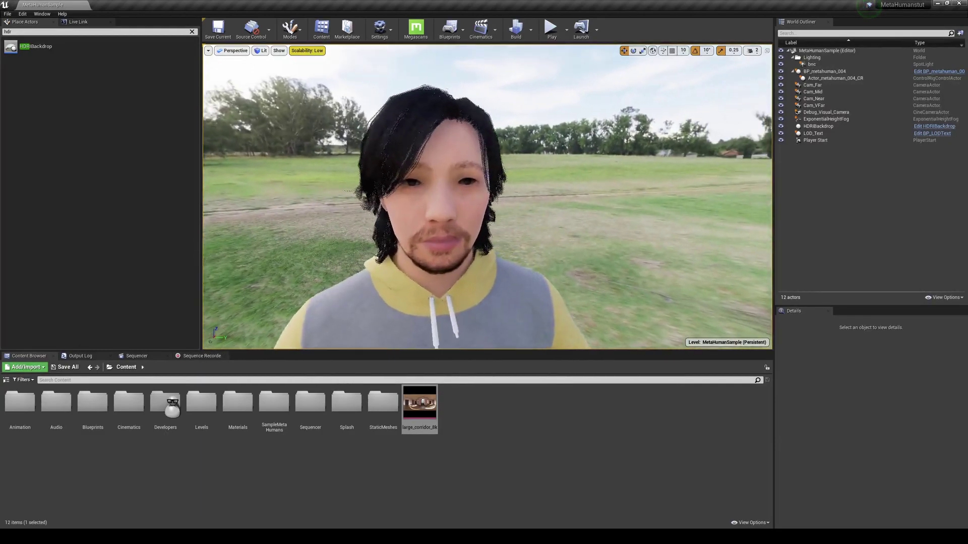
# Clear the actor search and place a Point Light in front of the metahuman
pyautogui.press('a')
pyautogui.press('s')
pyautogui.moveTo(313, 75); pyautogui.dragTo(441, 106, button='right')
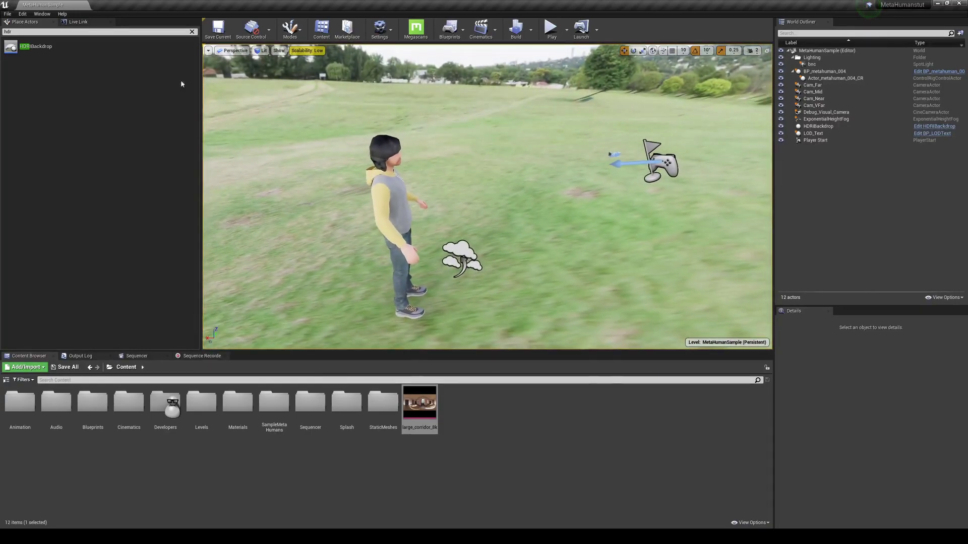
pyautogui.click(191, 32)
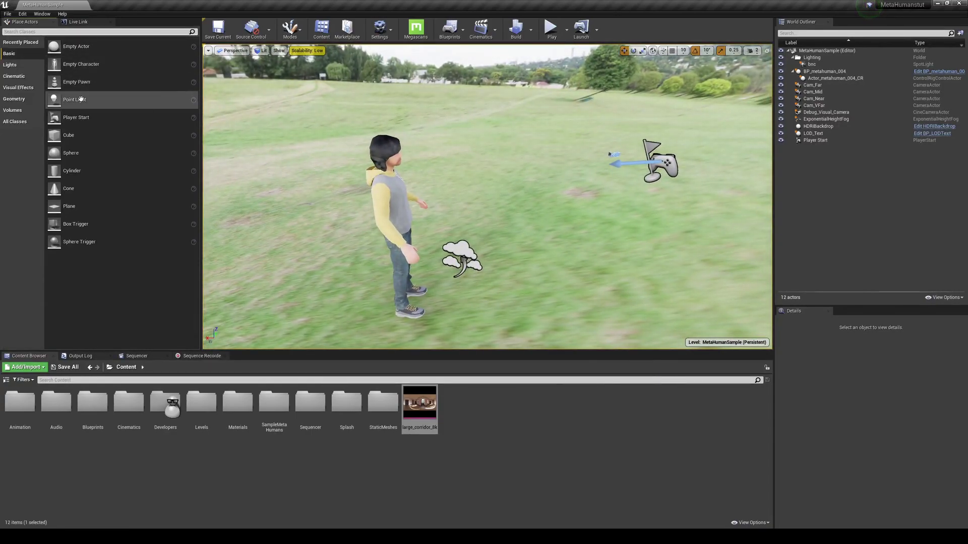
pyautogui.moveTo(74, 100); pyautogui.dragTo(529, 140)
# Move the point light along the Y axis to about Y 32
pyautogui.press('d')
pyautogui.moveTo(562, 159); pyautogui.dragTo(650, 161, button='right')
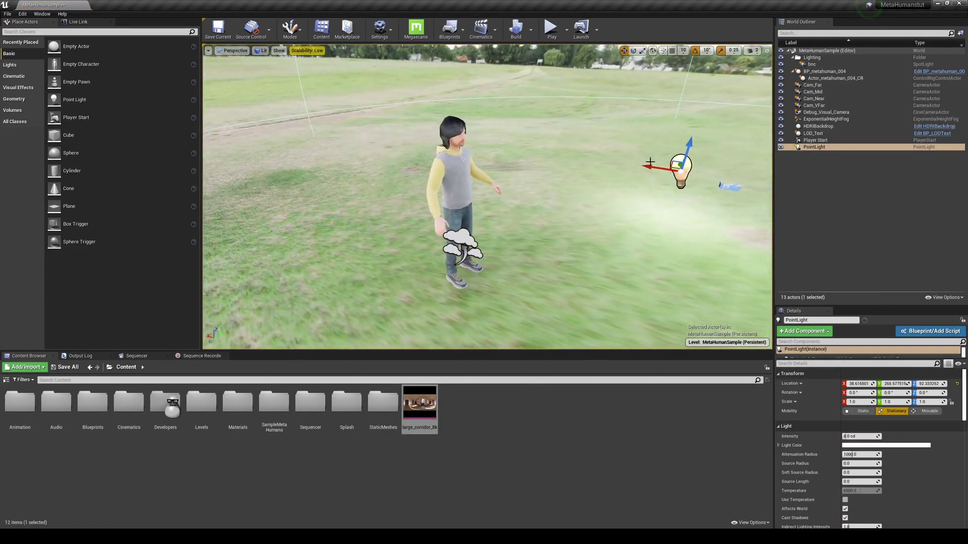
pyautogui.moveTo(677, 165); pyautogui.dragTo(679, 244)
pyautogui.press('d')
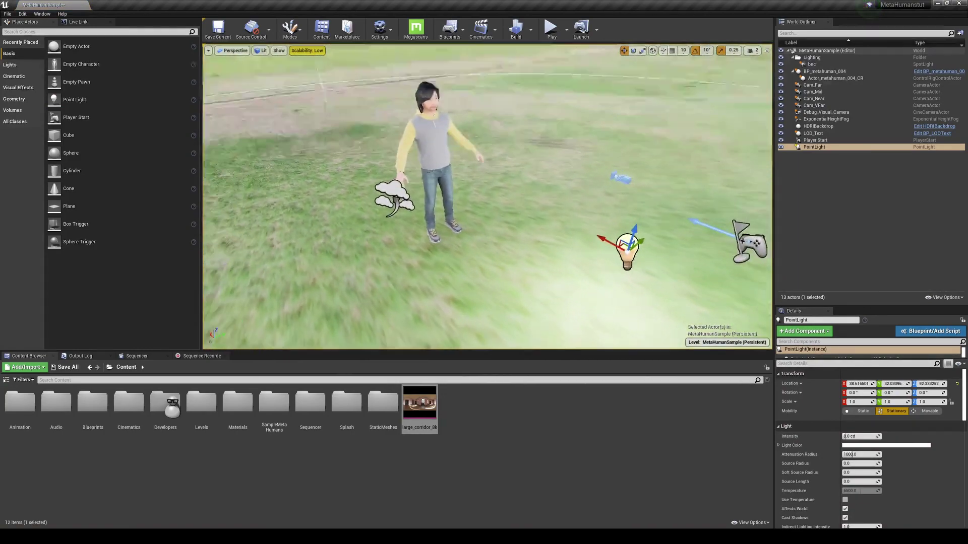
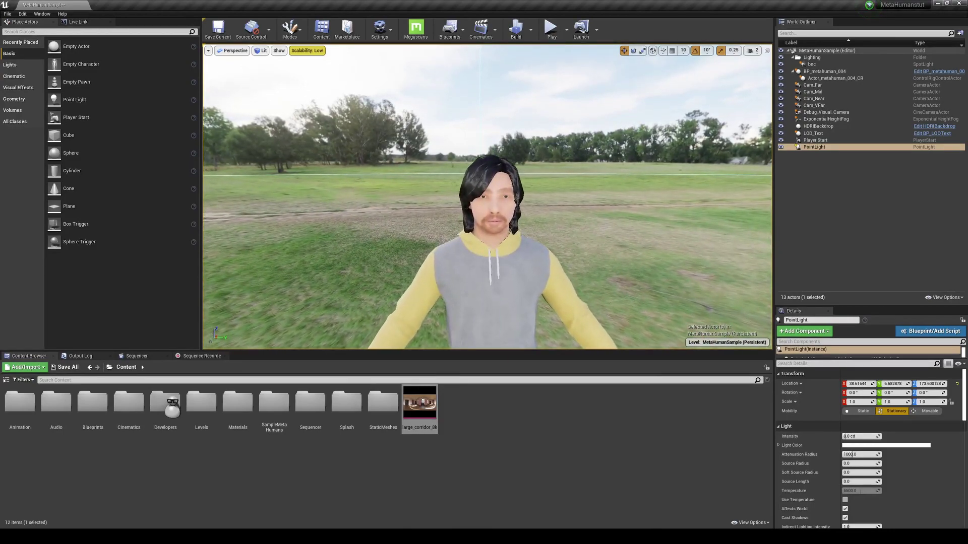
# Examine the point light's effect on the metahuman's face from the side and in a frontal close-up
pyautogui.moveTo(585, 101); pyautogui.dragTo(620, 103, button='right')
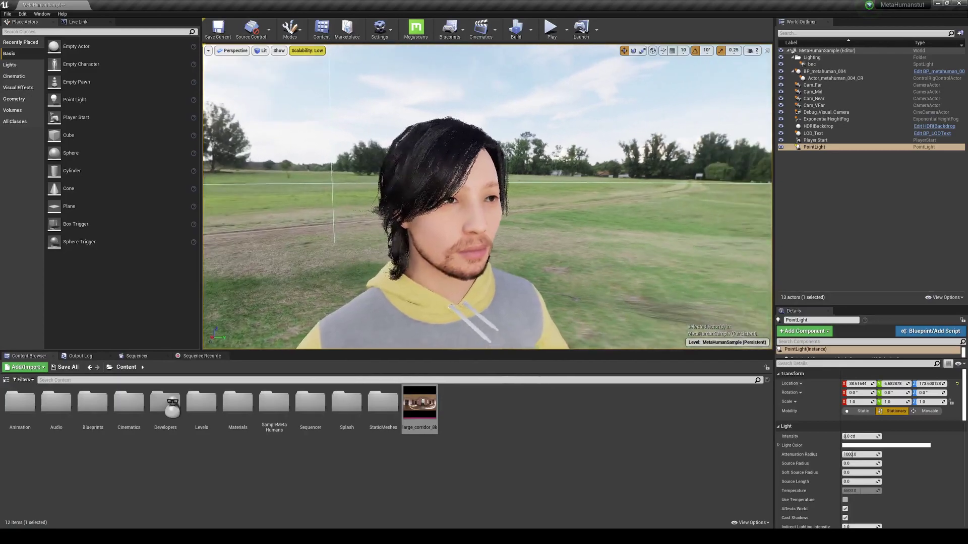
pyautogui.moveTo(495, 170); pyautogui.dragTo(454, 170, button='right')
pyautogui.moveTo(531, 176); pyautogui.dragTo(517, 176, button='right')
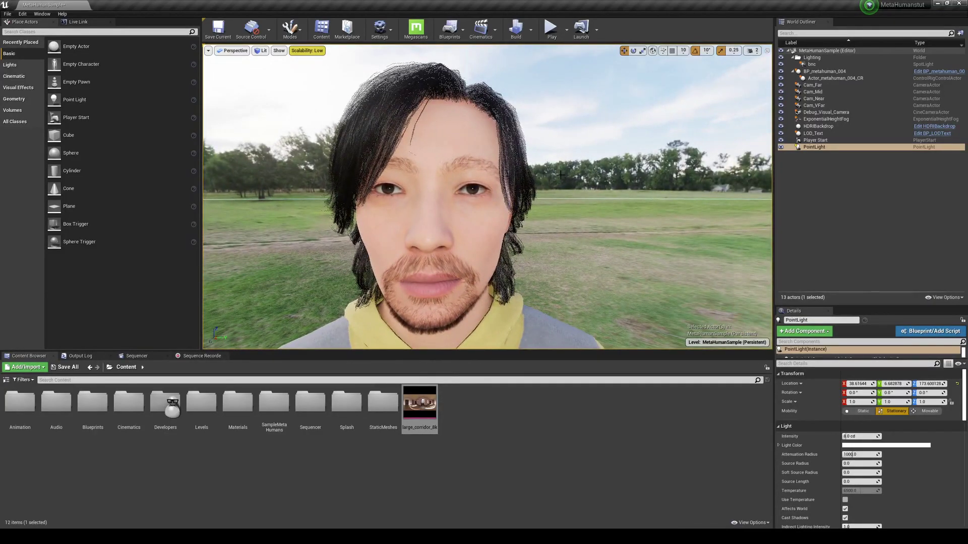
pyautogui.moveTo(559, 174); pyautogui.dragTo(547, 175, button='right')
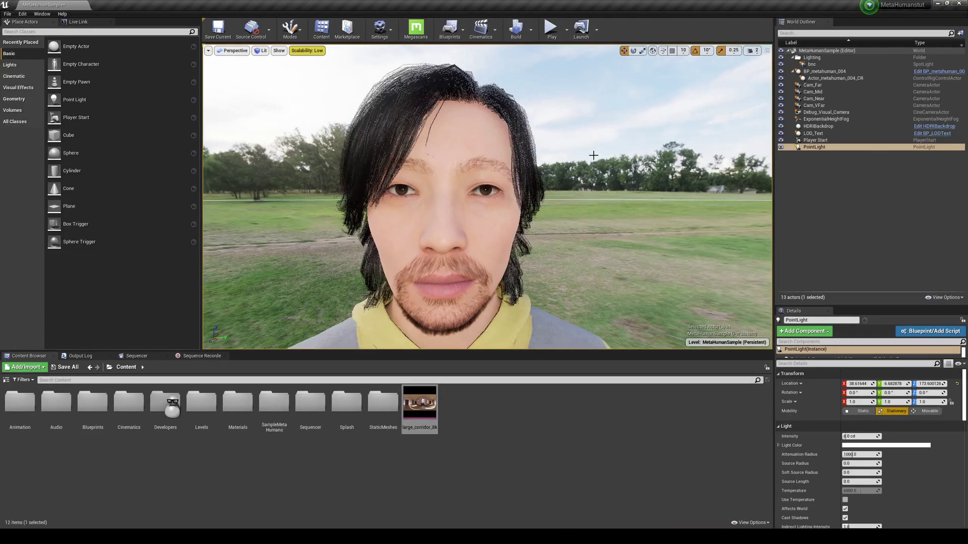
# Switch to the Command Prompt to check the ipconfig output for the computer's IPv4 address, and return to the Unreal Editor
pyautogui.hotkey('alt', 'Tab')
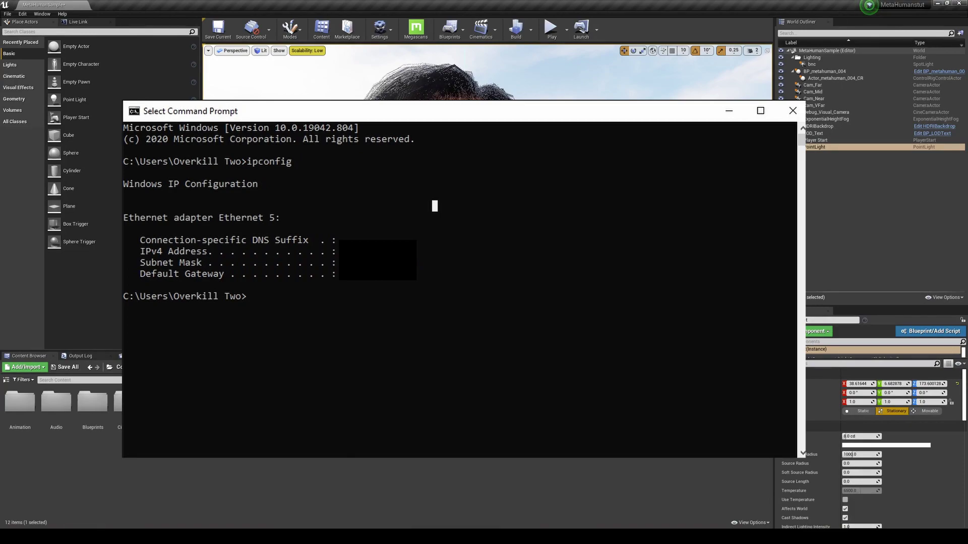
pyautogui.hotkey('alt', 'Tab')
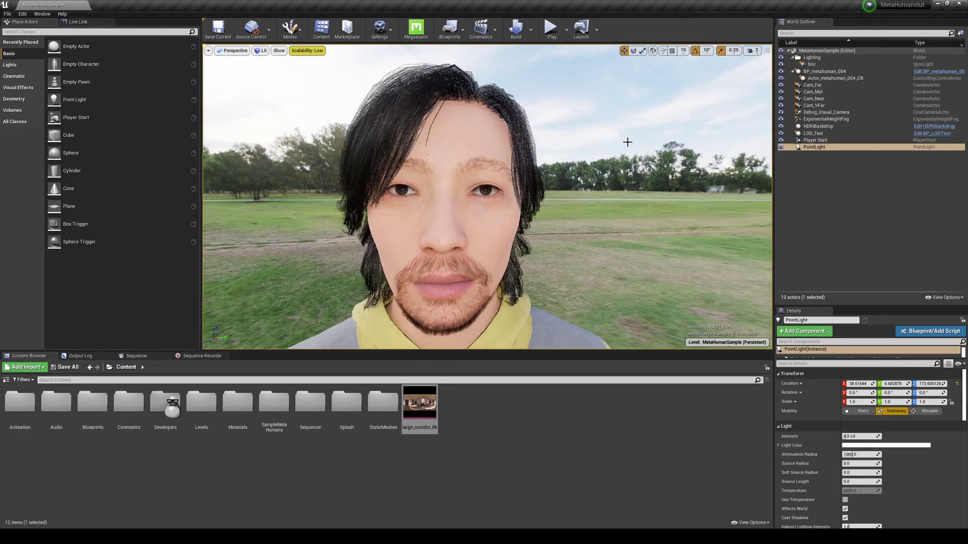
# Delete the four camera actors Cam_Far, Cam_Mid, Cam_Near and Cam_VFar from the level
pyautogui.click(824, 85)
pyautogui.press('Delete')
pyautogui.click(826, 87)
pyautogui.press('Delete')
pyautogui.click(828, 86)
pyautogui.press('Delete')
pyautogui.click(825, 86)
pyautogui.press('Delete')
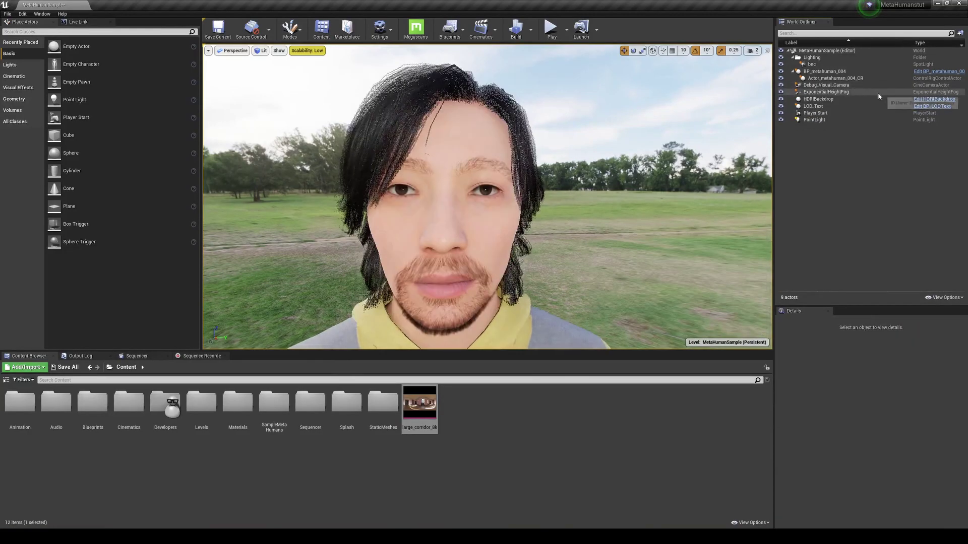
# Delete the ExponentialHeightFog and Debug_Visual_Camera actors and save all changes
pyautogui.click(846, 92)
pyautogui.press('Delete')
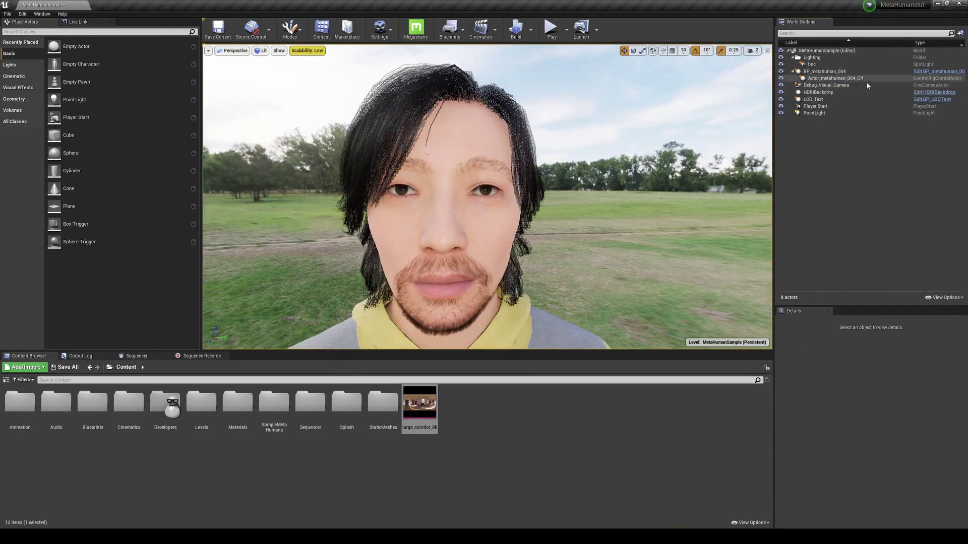
pyautogui.click(839, 87)
pyautogui.press('Delete')
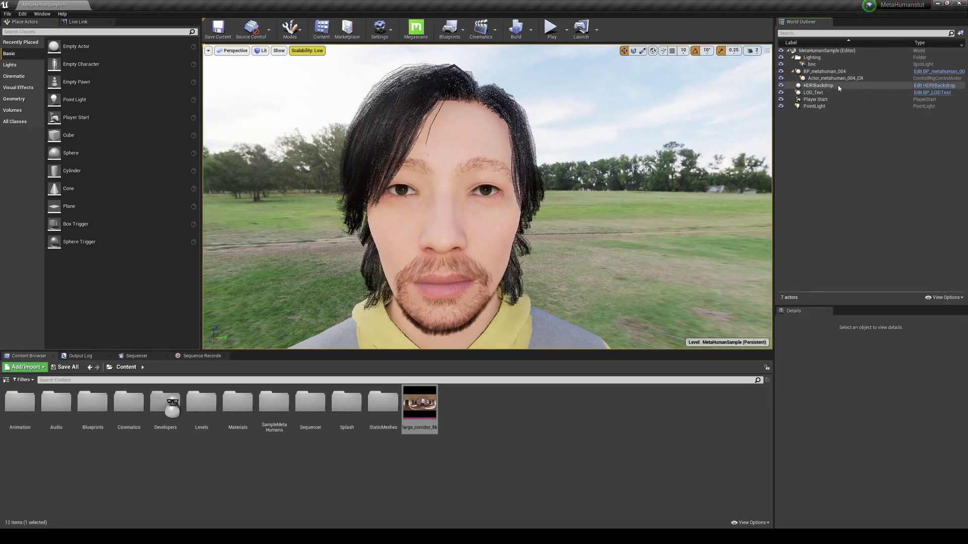
pyautogui.click(7, 13)
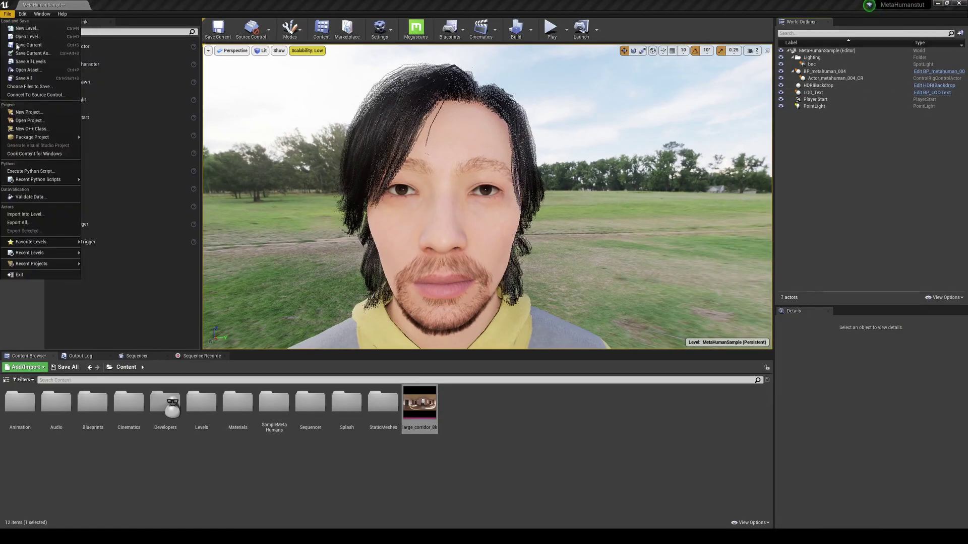
pyautogui.click(23, 78)
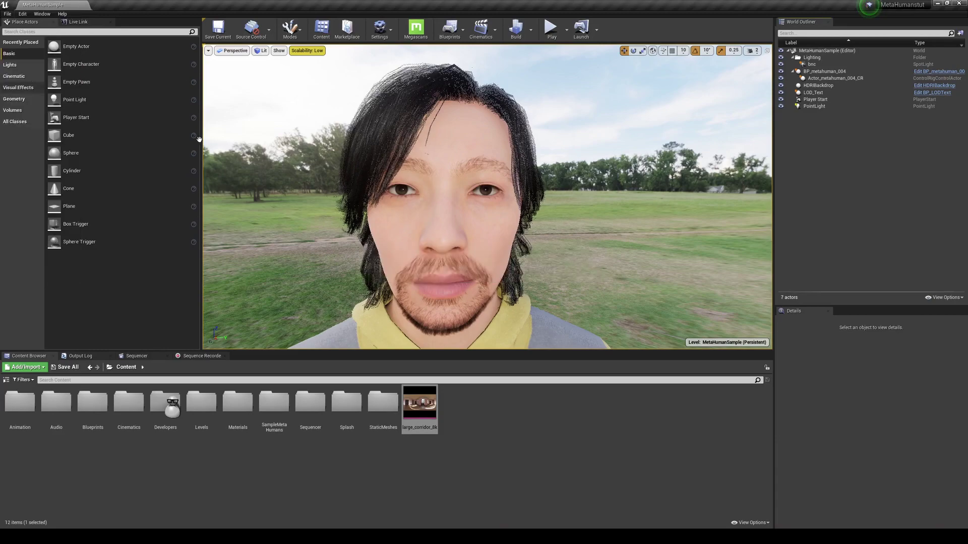
# Select the metahuman and show the Live Link sources to check the Apple AR face tracking subject
pyautogui.rightClick(455, 275)
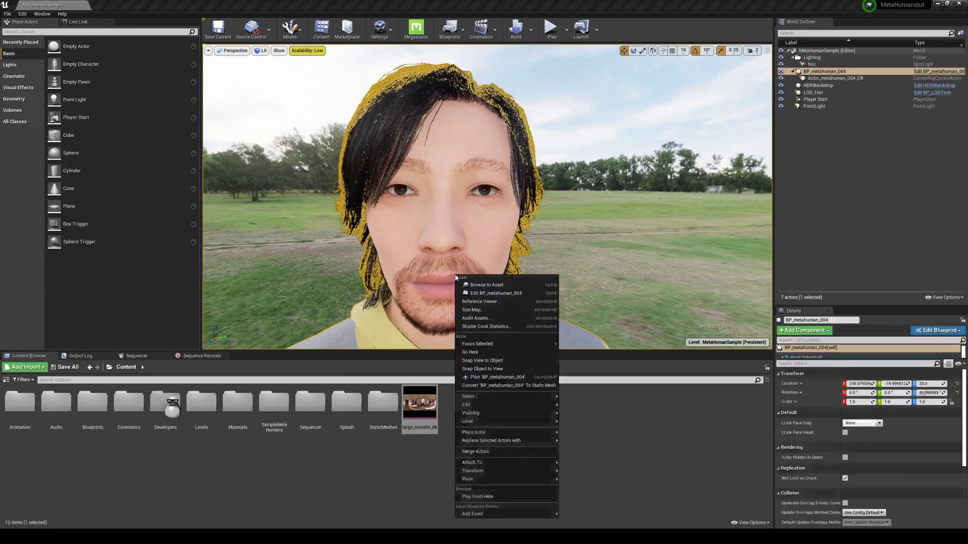
pyautogui.click(346, 475)
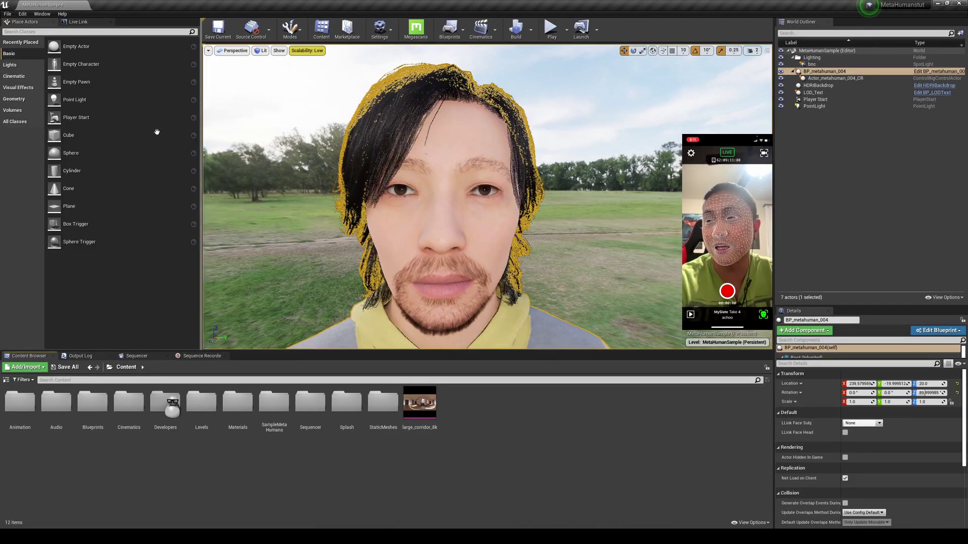
pyautogui.click(80, 22)
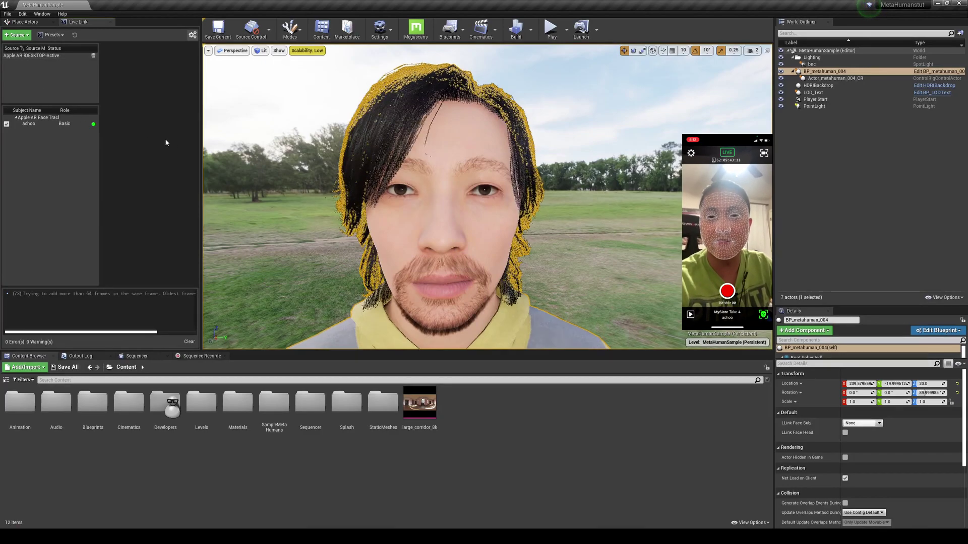
# Delete the control rig actor Actor_metahuman_004_CR despite its reference in the sample sequence
pyautogui.click(822, 135)
pyautogui.click(847, 78)
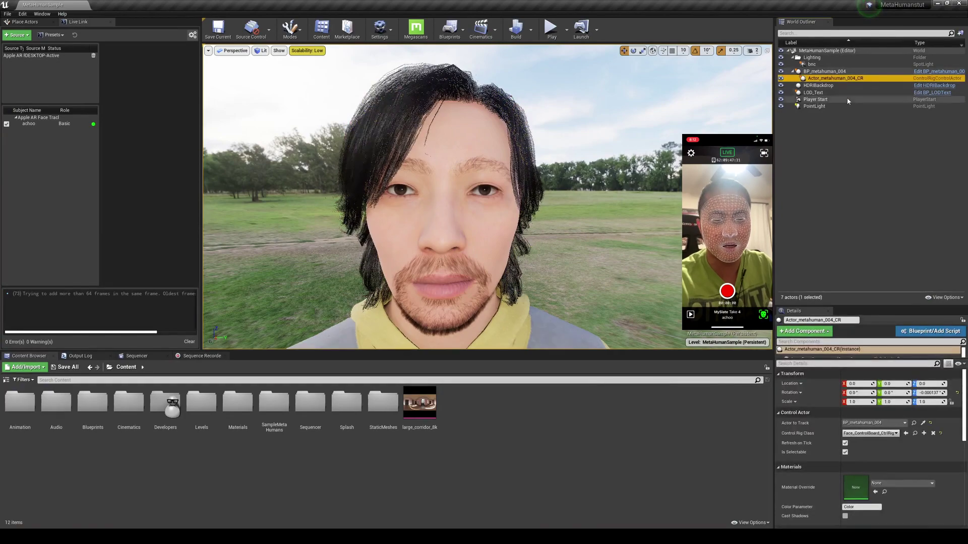
pyautogui.press('Delete')
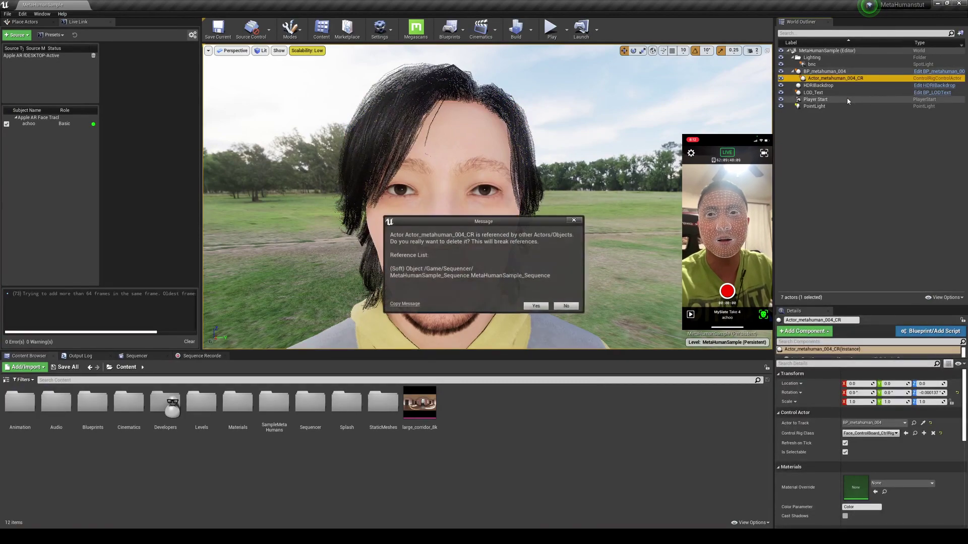
pyautogui.click(536, 305)
# Set BP_metahuman_004's LLink Face Subj to achoo and enable LLink Face Head
pyautogui.click(834, 71)
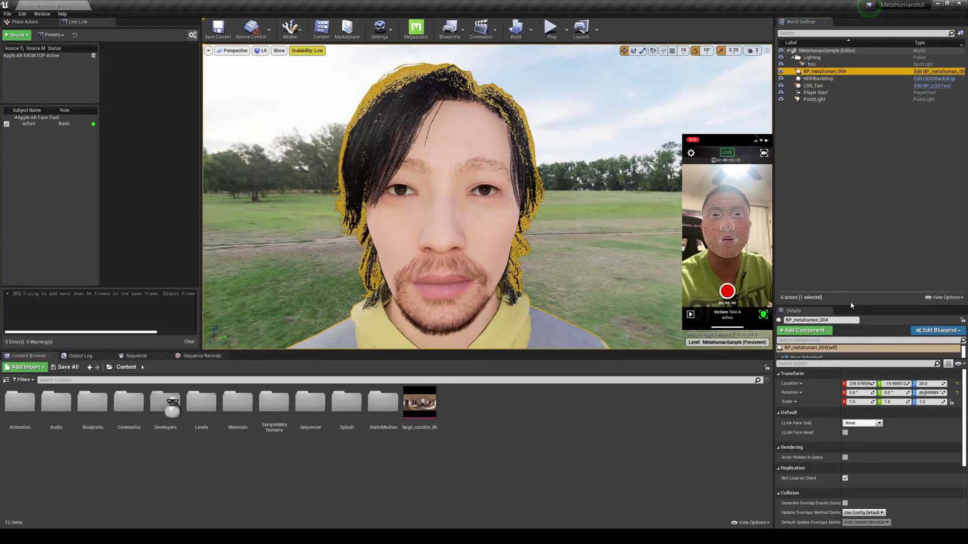
pyautogui.moveTo(848, 308); pyautogui.dragTo(848, 194)
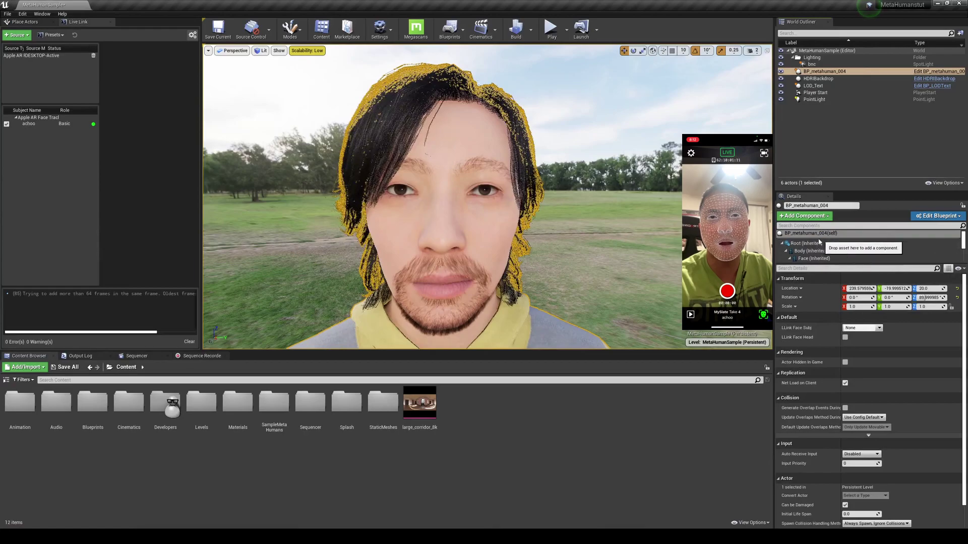
pyautogui.click(859, 337)
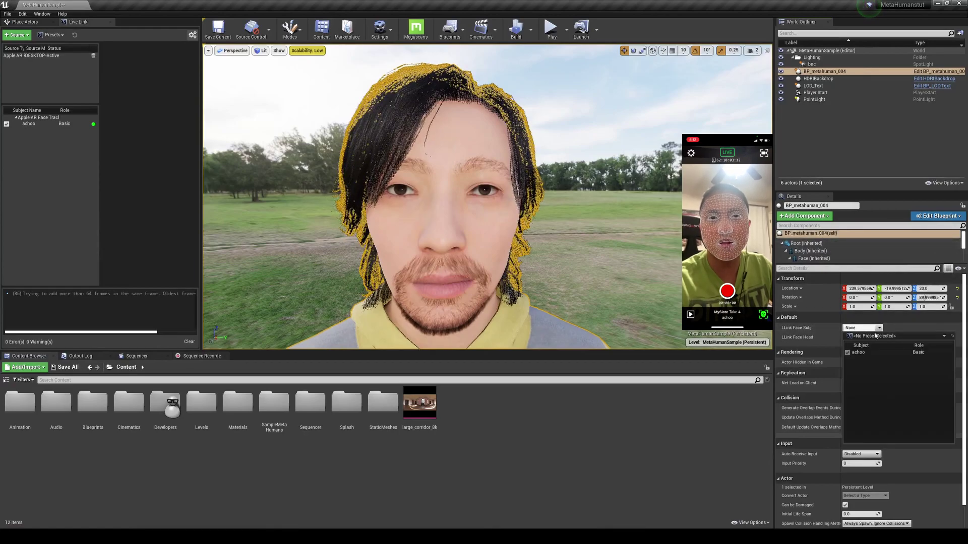
pyautogui.click(859, 353)
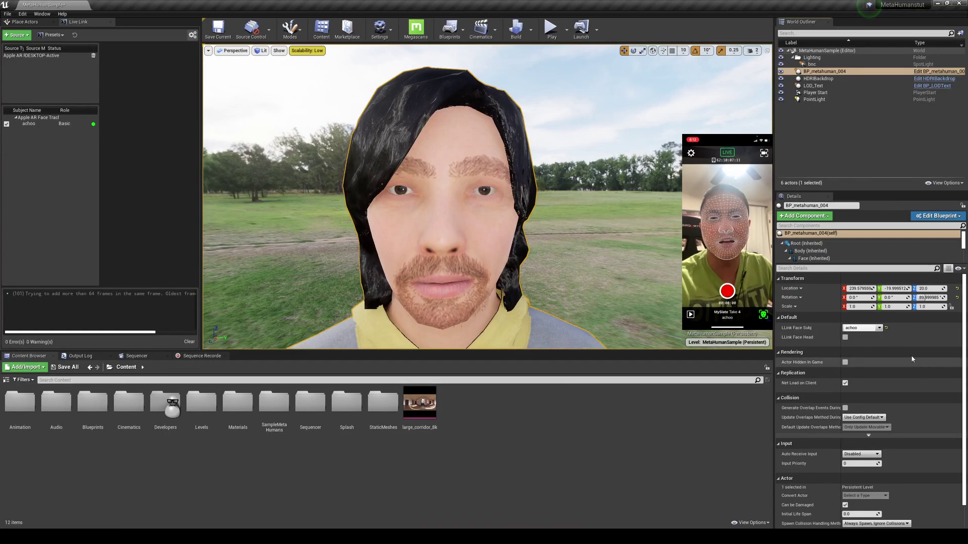
pyautogui.click(845, 338)
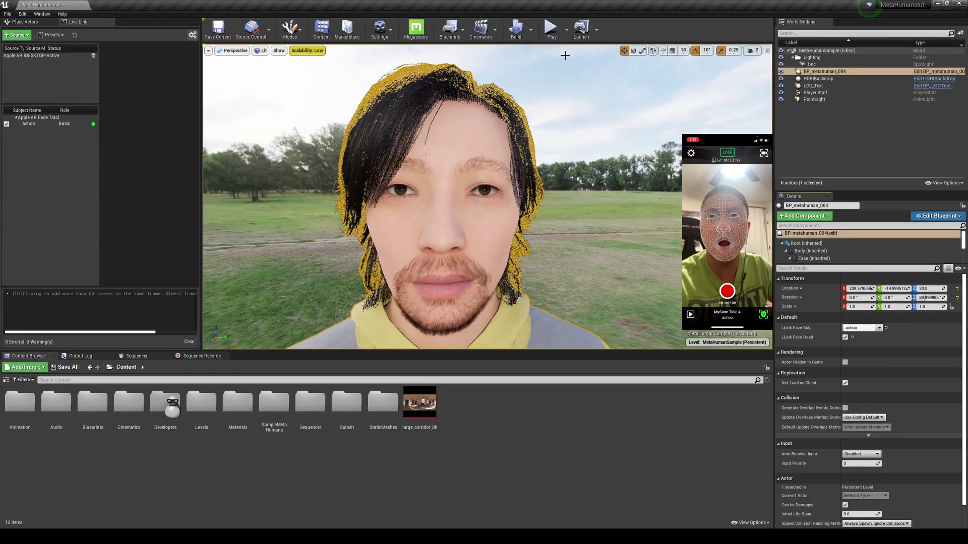
# Open the World Settings for the level and return to the metahuman's details
pyautogui.click(834, 233)
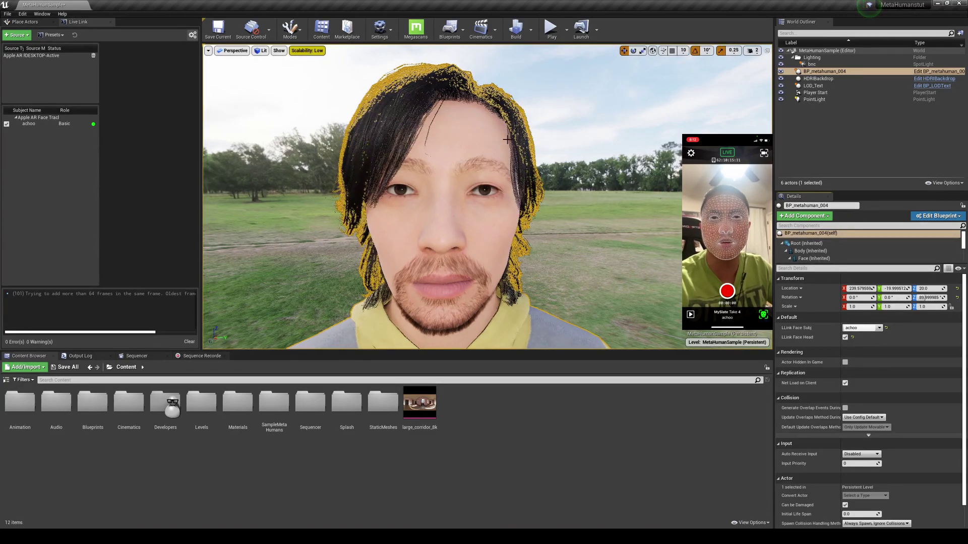
pyautogui.click(50, 14)
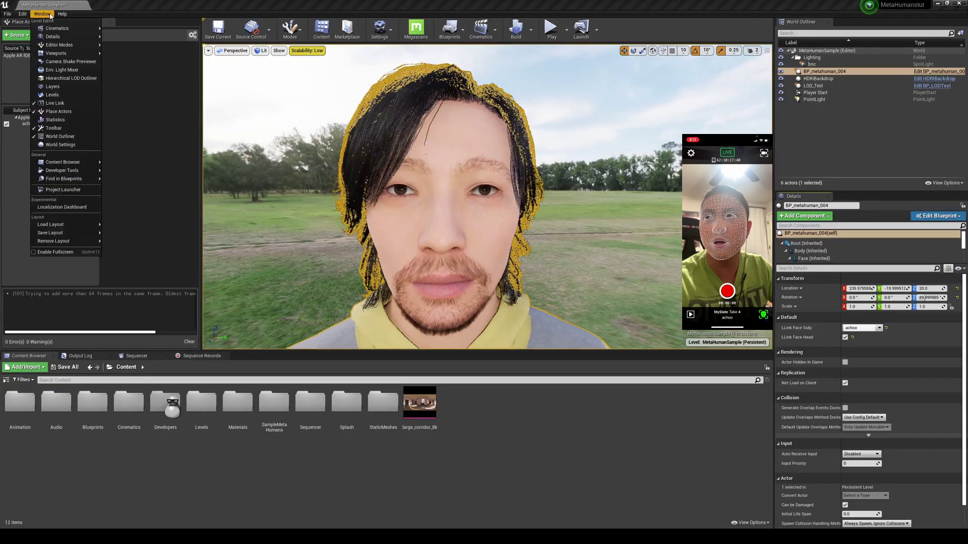
pyautogui.click(60, 145)
pyautogui.click(805, 196)
pyautogui.click(857, 196)
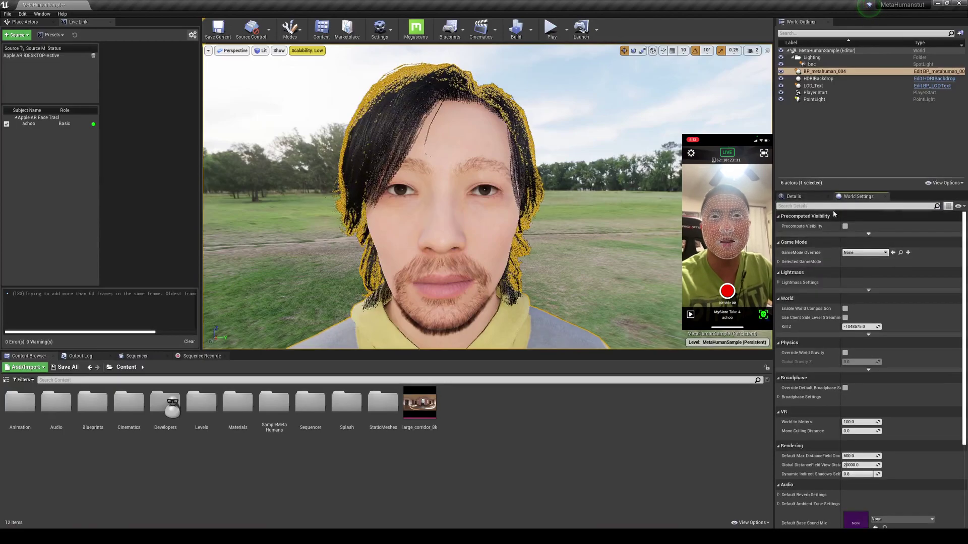
pyautogui.click(794, 197)
# Run the level in Simulate mode to drive the metahuman's face from Live Link
pyautogui.click(566, 36)
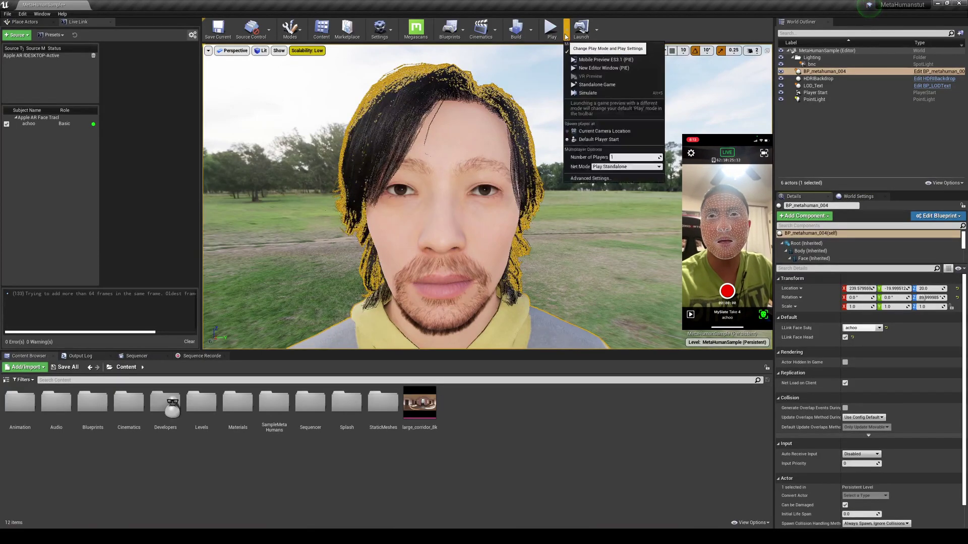
pyautogui.click(586, 94)
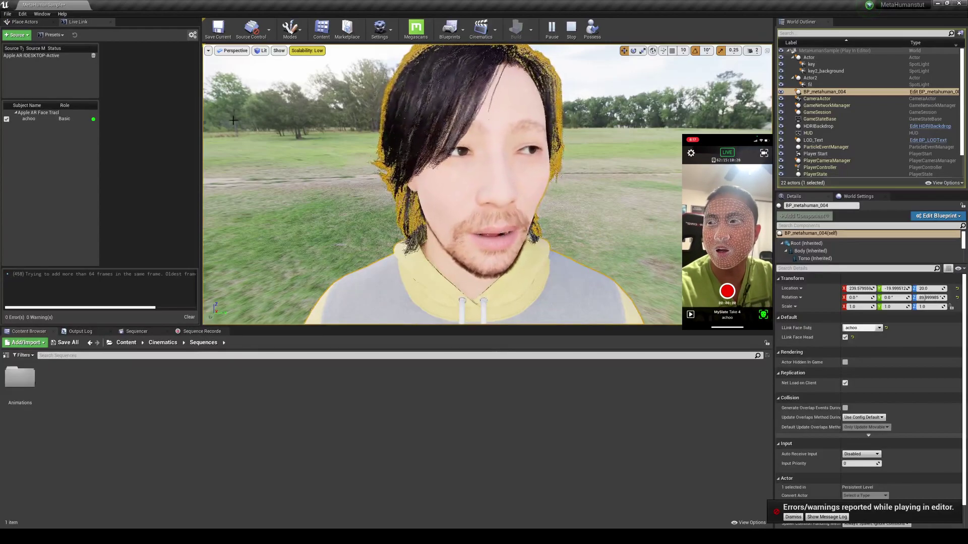
# Stop the simulation and remove all existing recordings from the Sequence Recorder
pyautogui.click(41, 14)
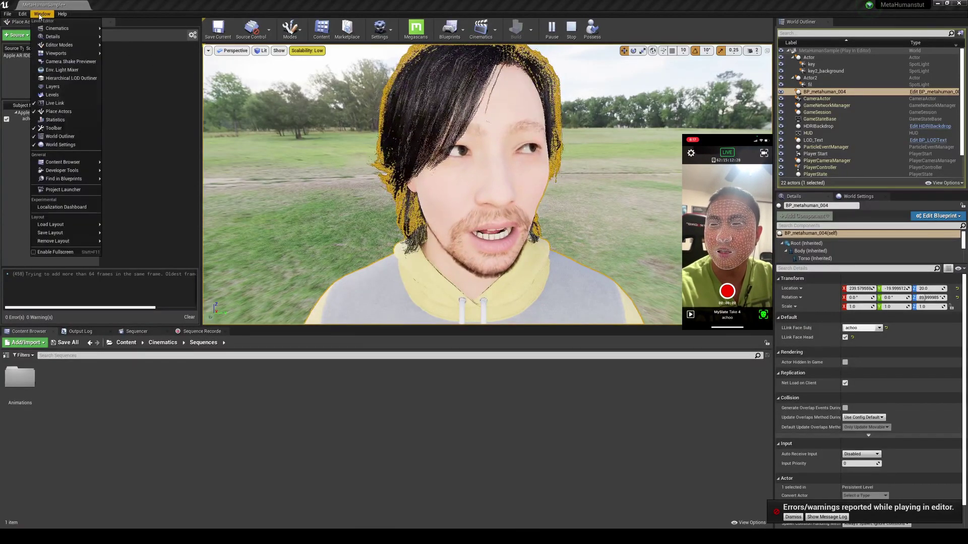
pyautogui.moveTo(76, 29)
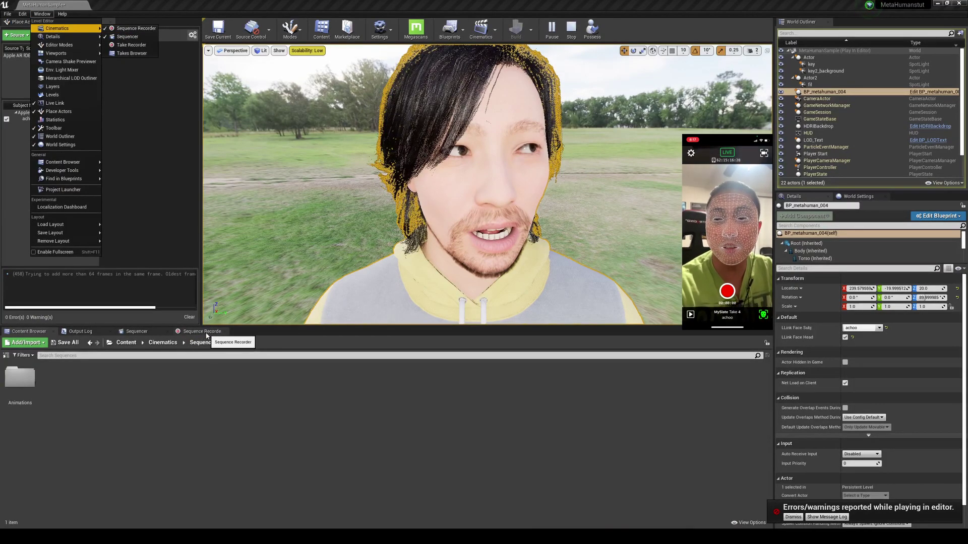
pyautogui.click(202, 332)
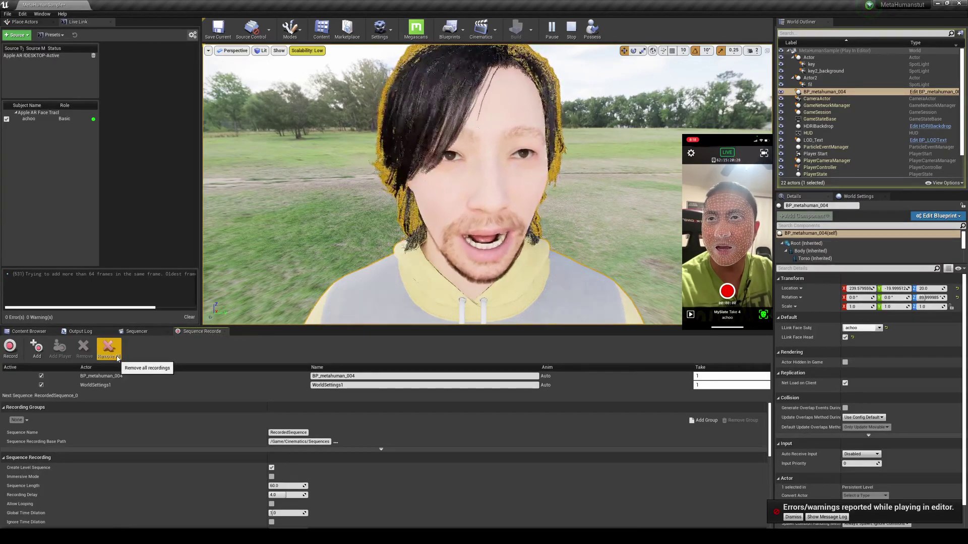
pyautogui.click(573, 29)
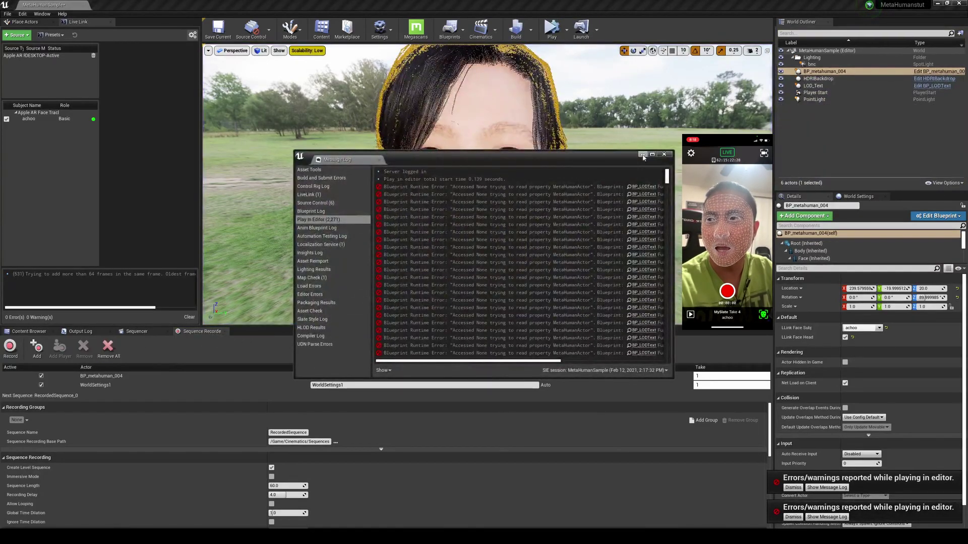
pyautogui.click(112, 348)
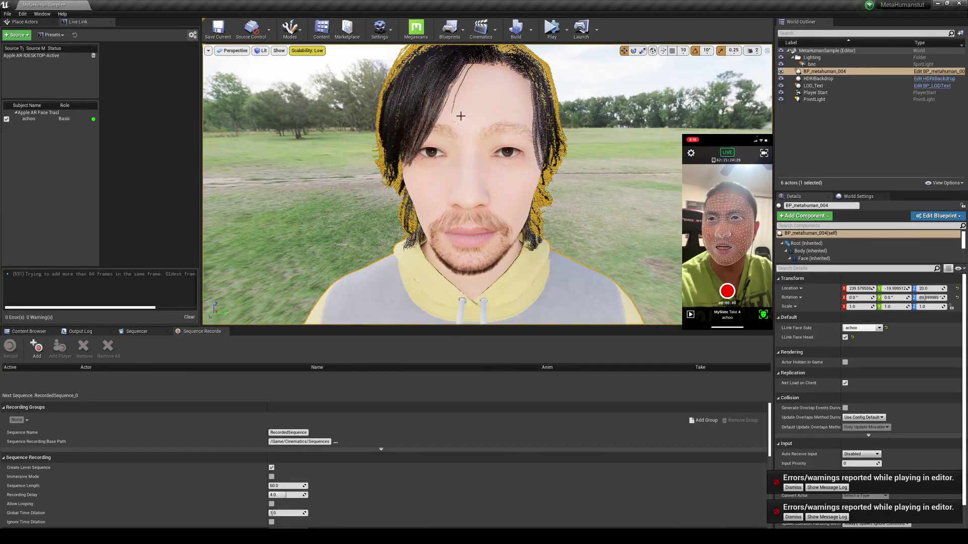
# Simulate the level again and add the running BP_metahuman_004 actor to the Sequence Recorder
pyautogui.click(567, 32)
pyautogui.click(588, 93)
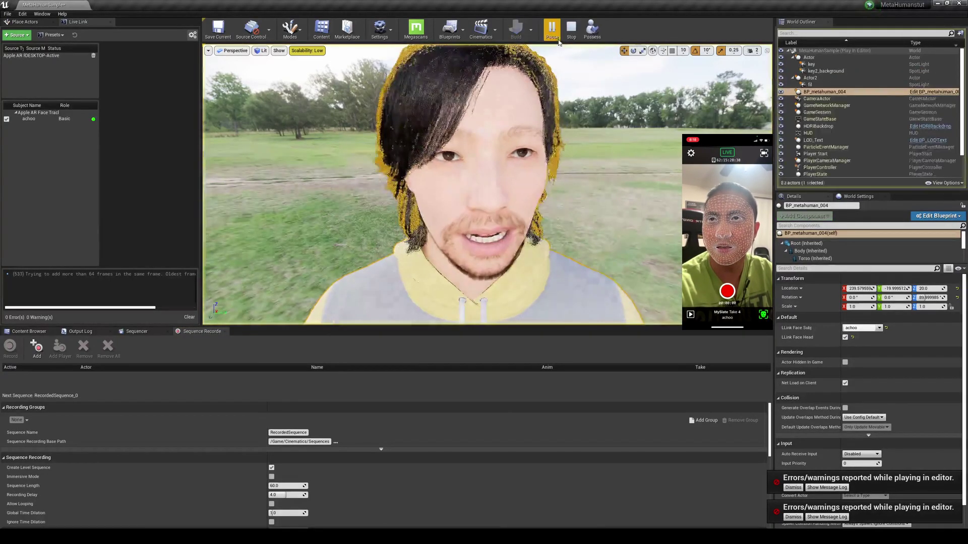
pyautogui.click(832, 94)
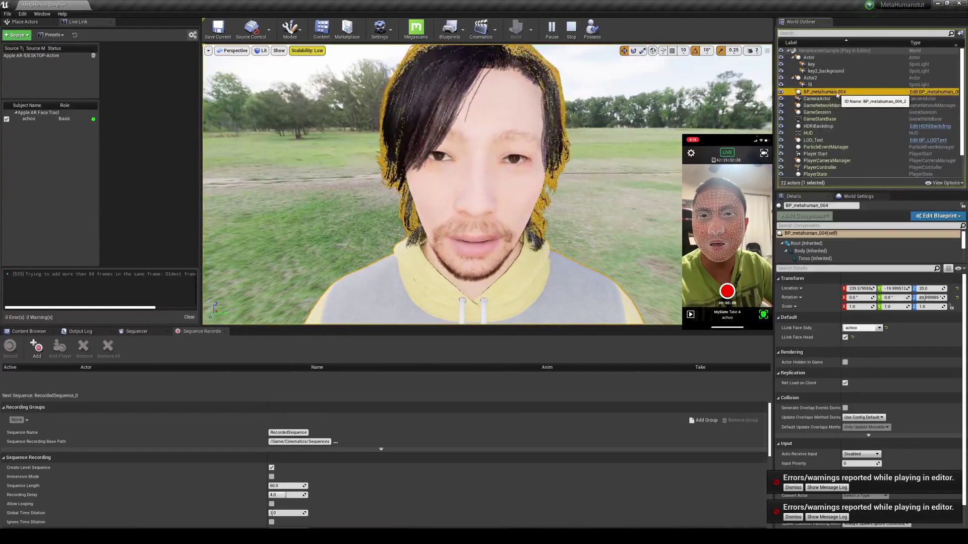
pyautogui.click(37, 347)
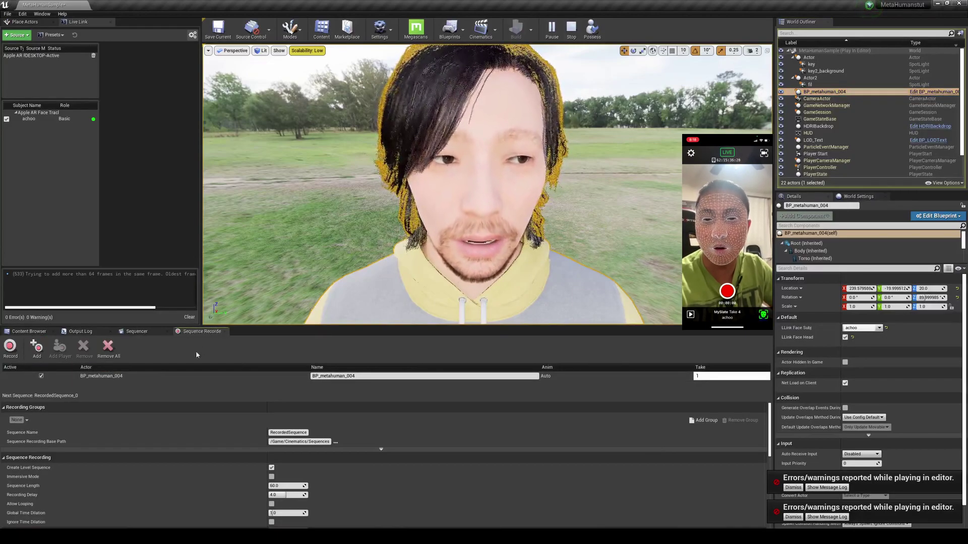
# Record a facial performance take of about 17 seconds and end it by stopping the simulation
pyautogui.click(10, 346)
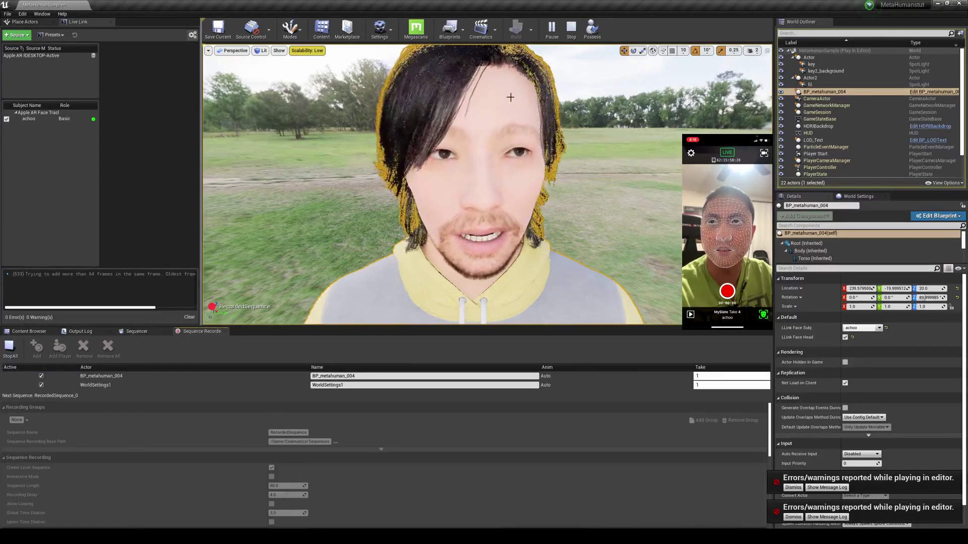
pyautogui.click(571, 29)
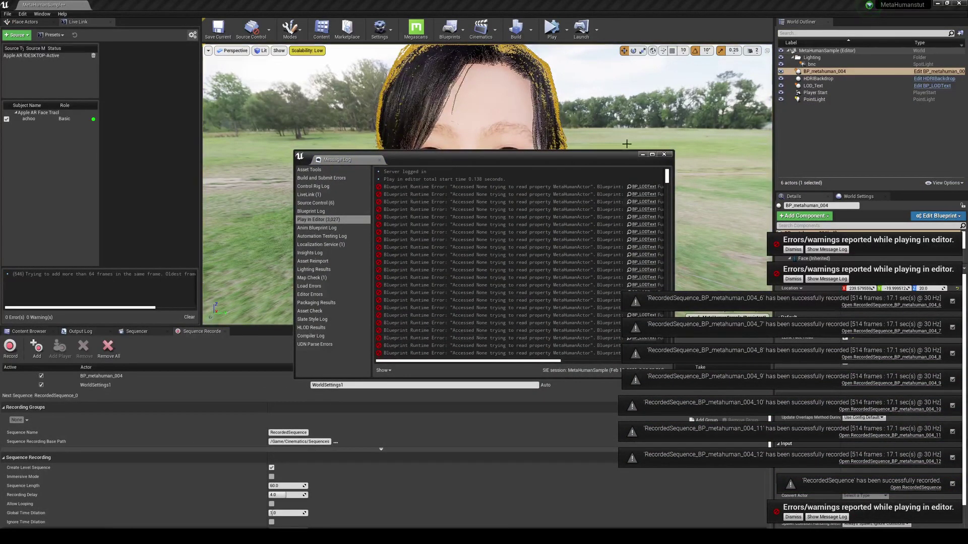
# Put the message log away, dismiss an error notification and open the newly recorded RecordedSequence
pyautogui.click(642, 154)
pyautogui.click(794, 517)
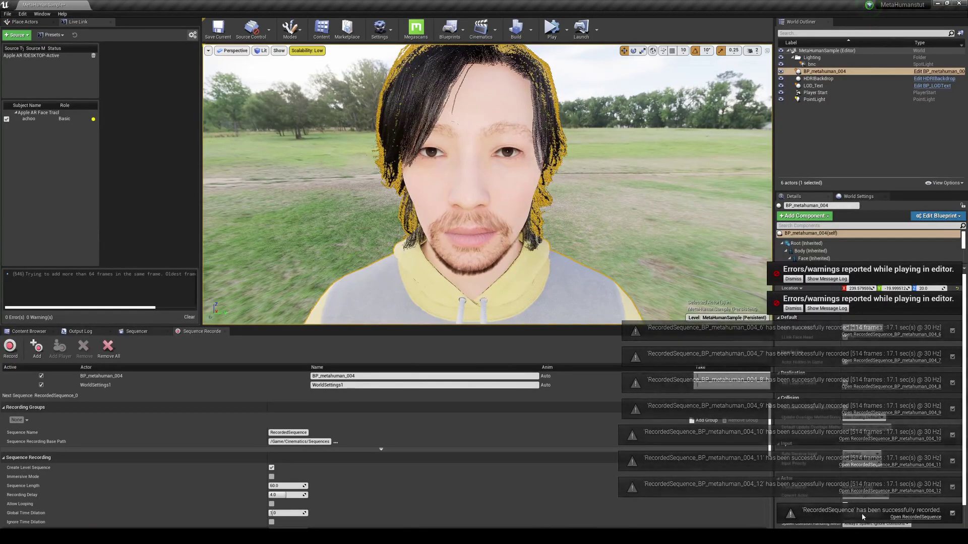
pyautogui.click(913, 518)
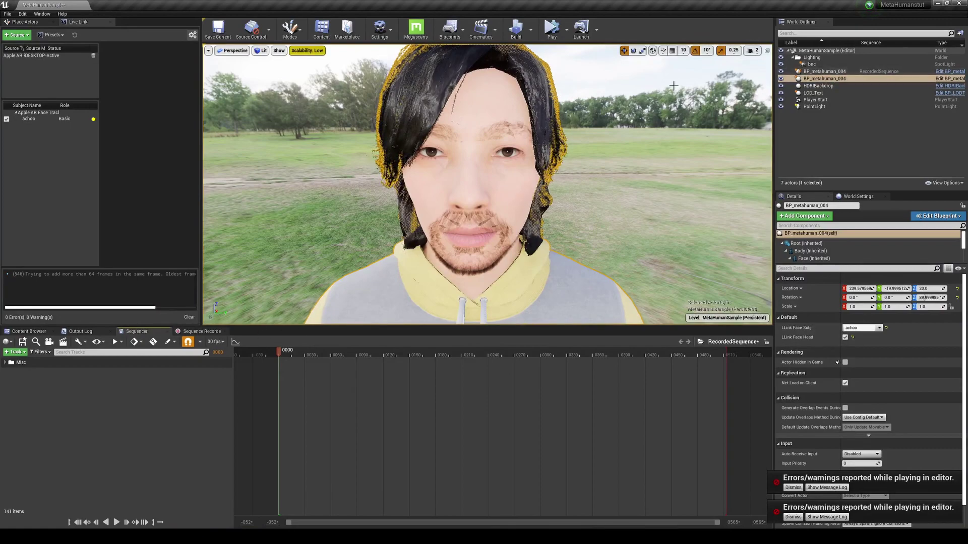
# Enable Actor Hidden In Game for the original BP_metahuman_004 actor, leaving the recorded copy as it is
pyautogui.click(828, 79)
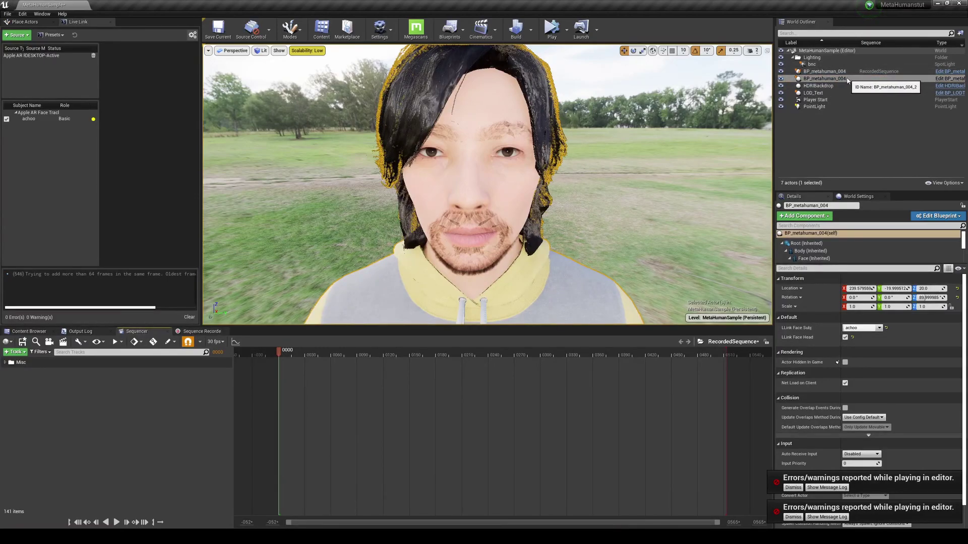
pyautogui.click(803, 79)
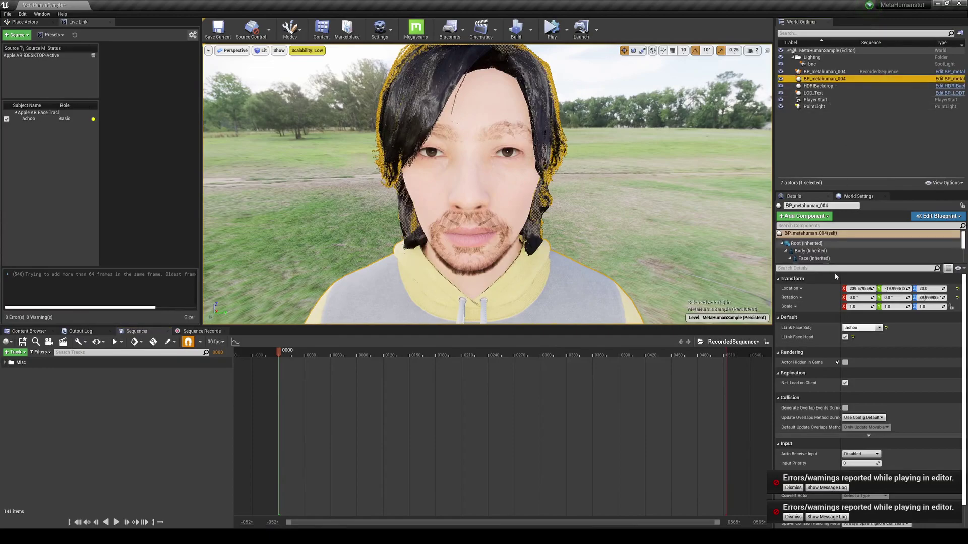
pyautogui.click(845, 362)
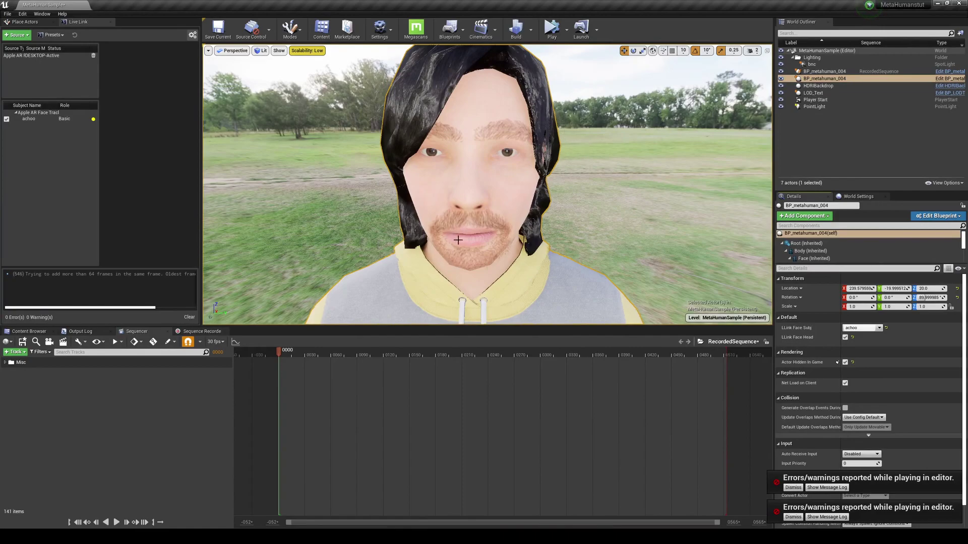
# Set the Face animation mode of the recorded metahuman to Use Custom Mode and keyframe it at frame 0
pyautogui.click(5, 363)
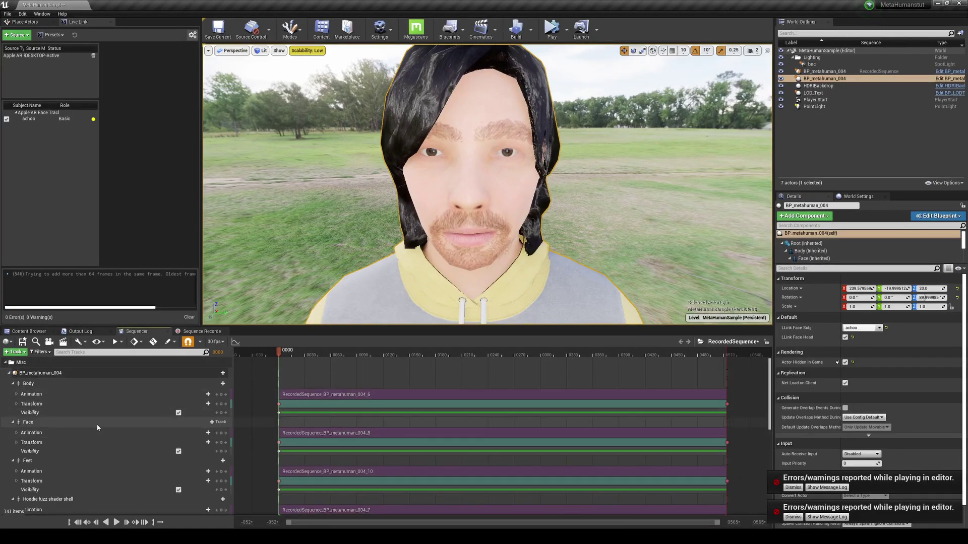
pyautogui.click(55, 423)
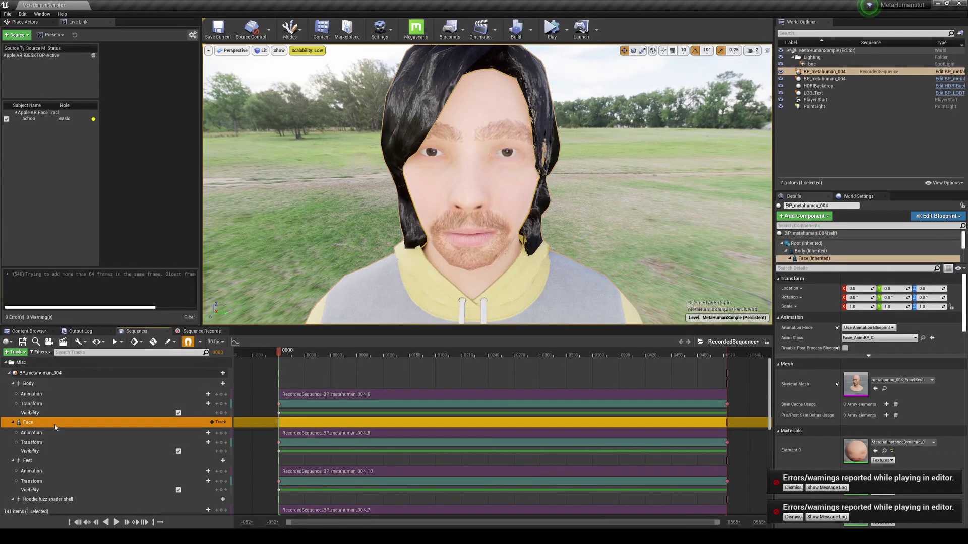
pyautogui.click(868, 327)
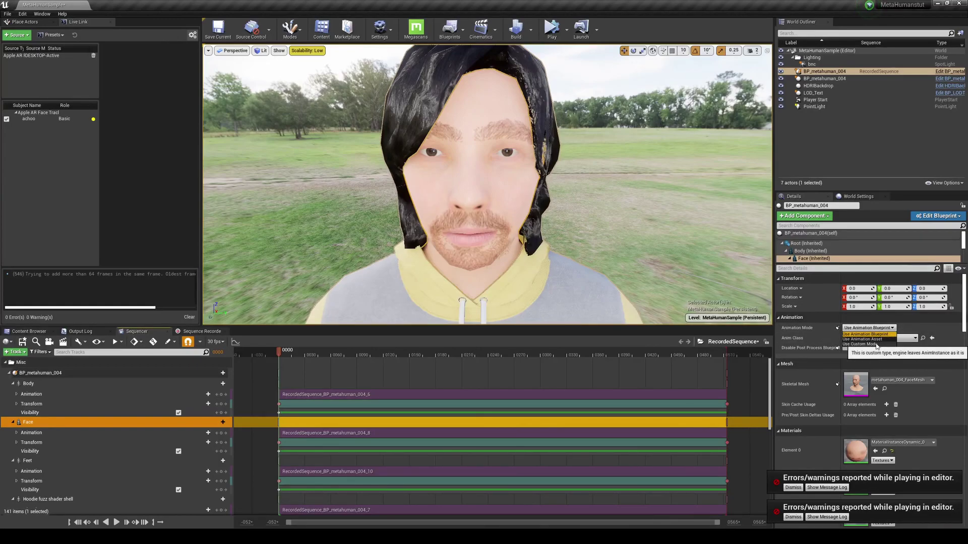
pyautogui.click(876, 345)
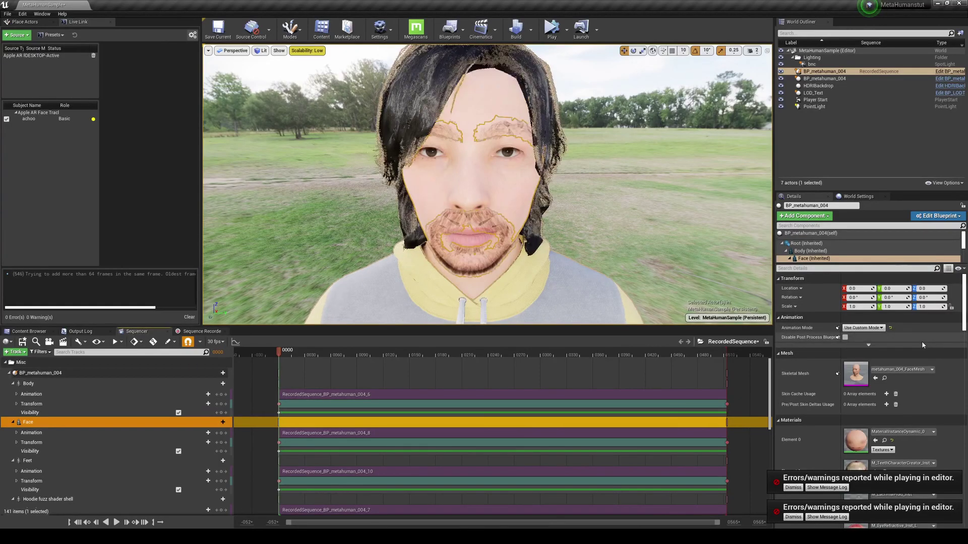
pyautogui.click(837, 328)
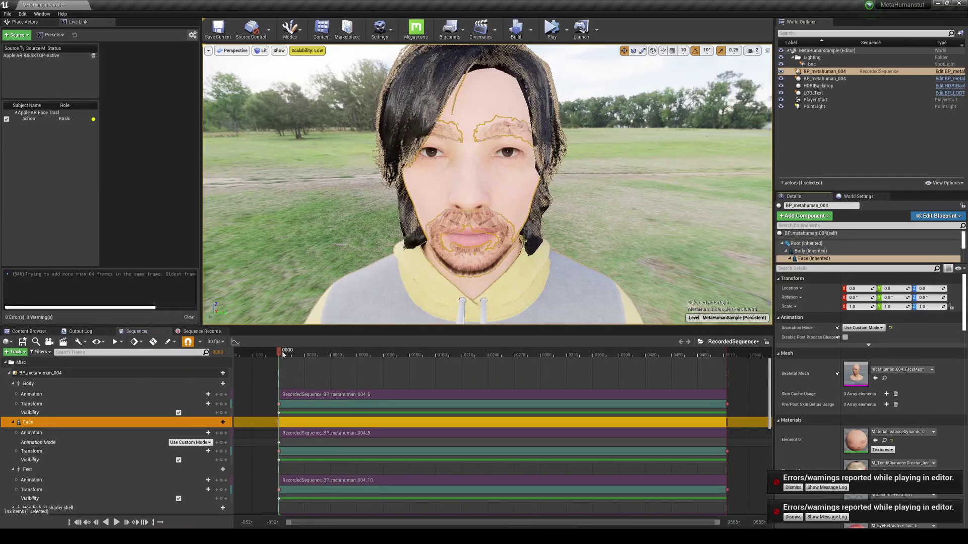
# Scrub through the recorded sequence and play part of it to check the facial animation
pyautogui.moveTo(280, 353); pyautogui.dragTo(324, 359)
pyautogui.click(798, 79)
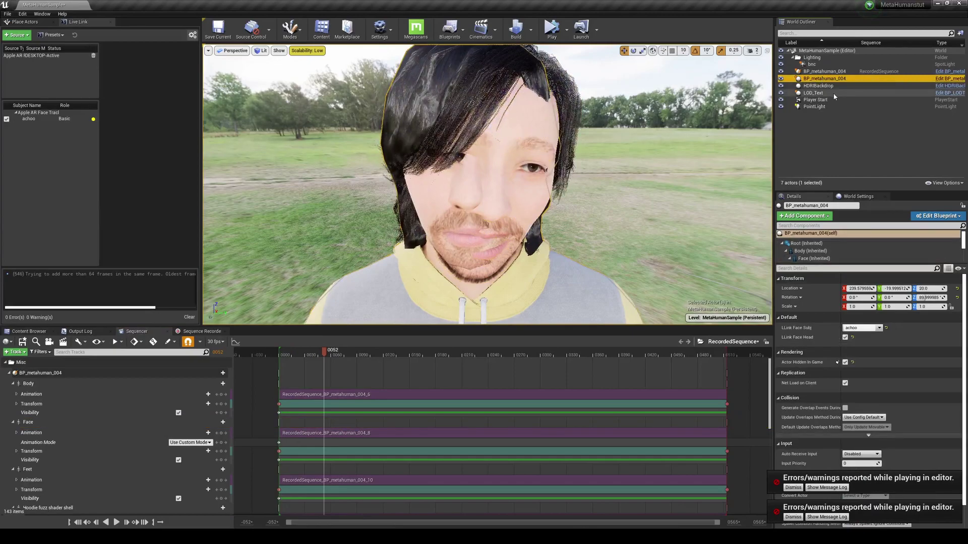
pyautogui.click(329, 355)
pyautogui.moveTo(328, 355); pyautogui.dragTo(350, 359)
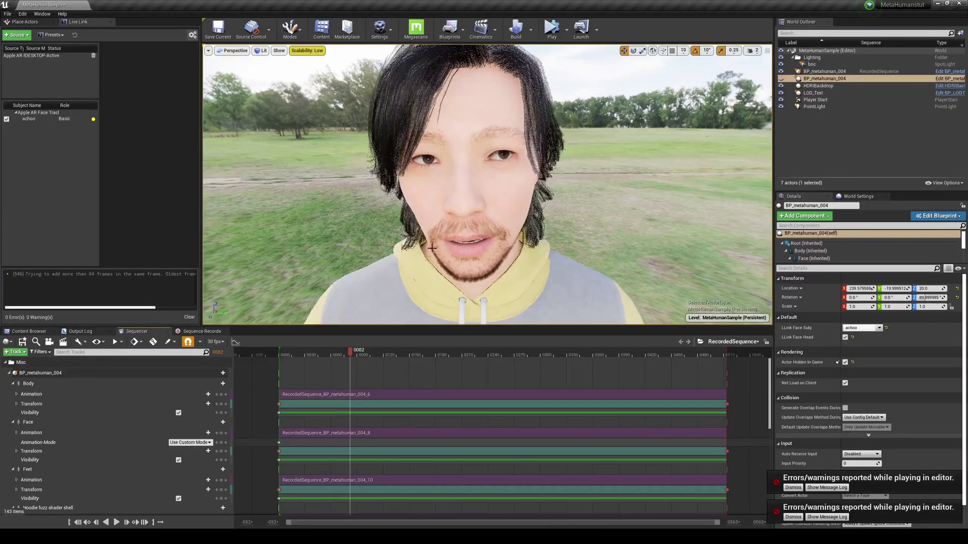
pyautogui.press('space')
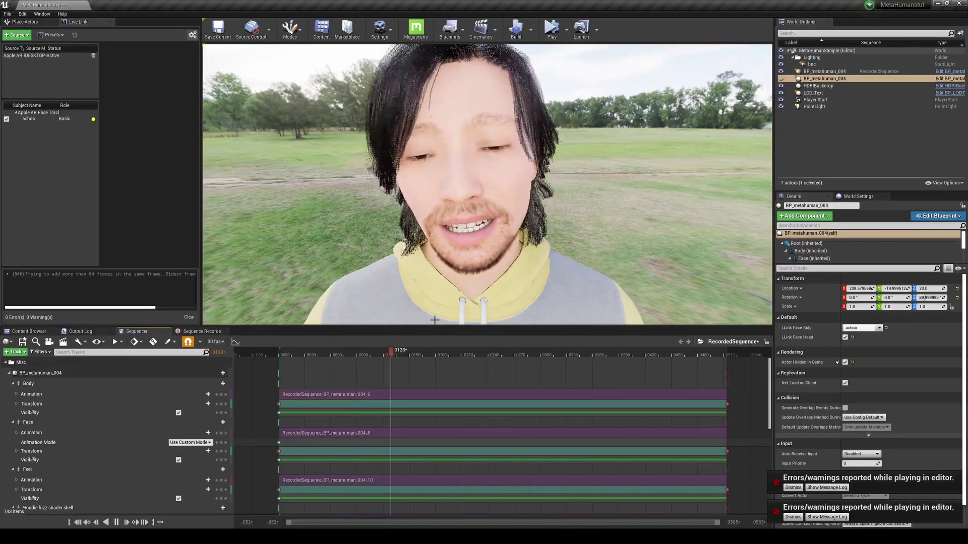
pyautogui.press('space')
# Turn on the viewport FPS display and play the recorded take from near its start
pyautogui.click(208, 51)
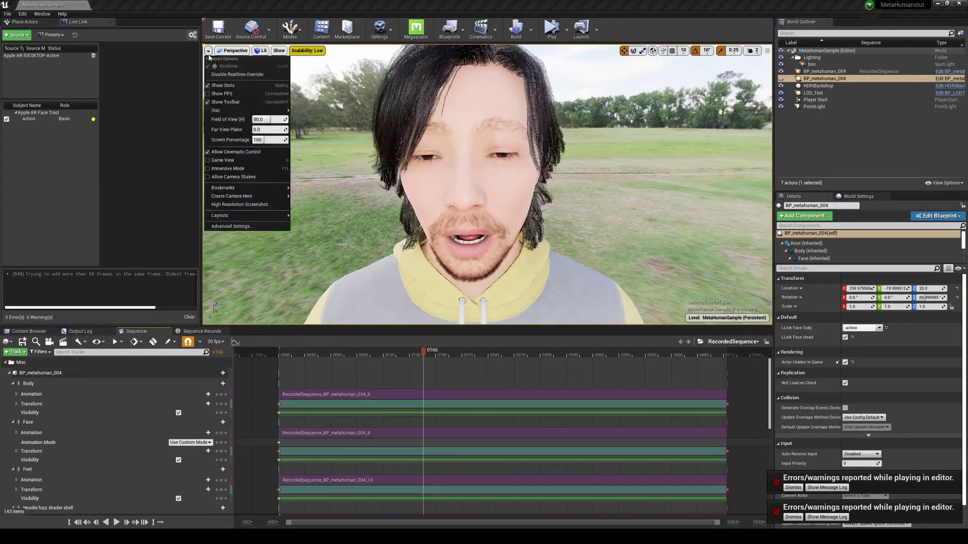
pyautogui.click(225, 96)
pyautogui.moveTo(423, 353); pyautogui.dragTo(282, 360)
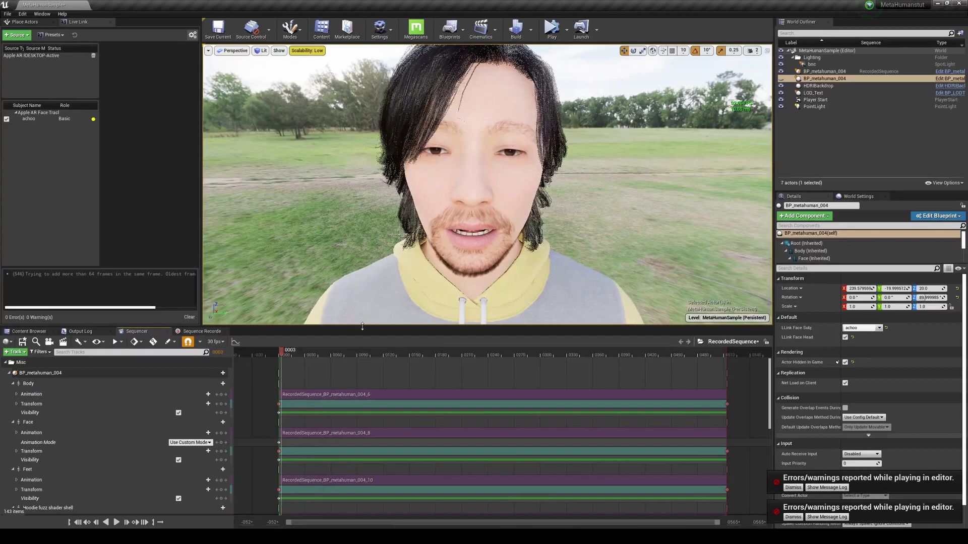
pyautogui.press('space')
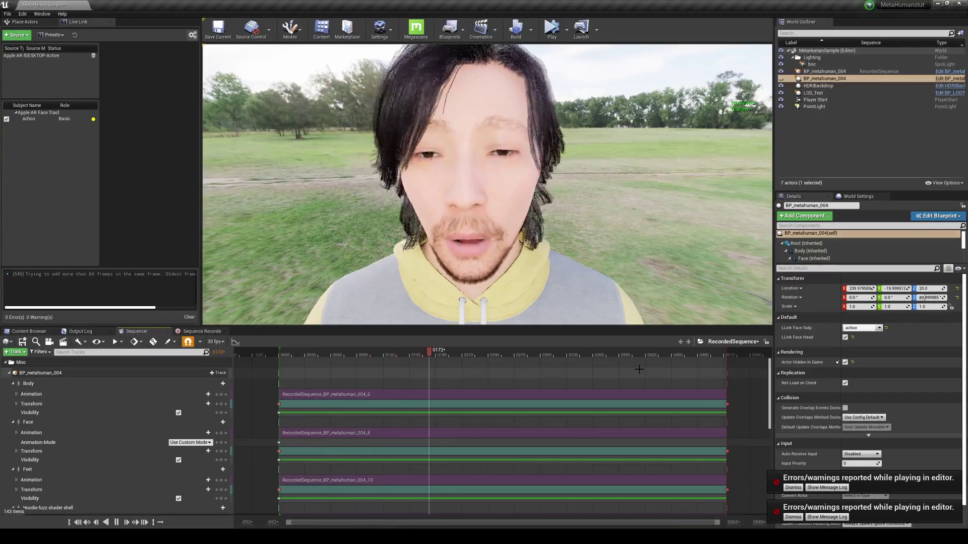
pyautogui.press('space')
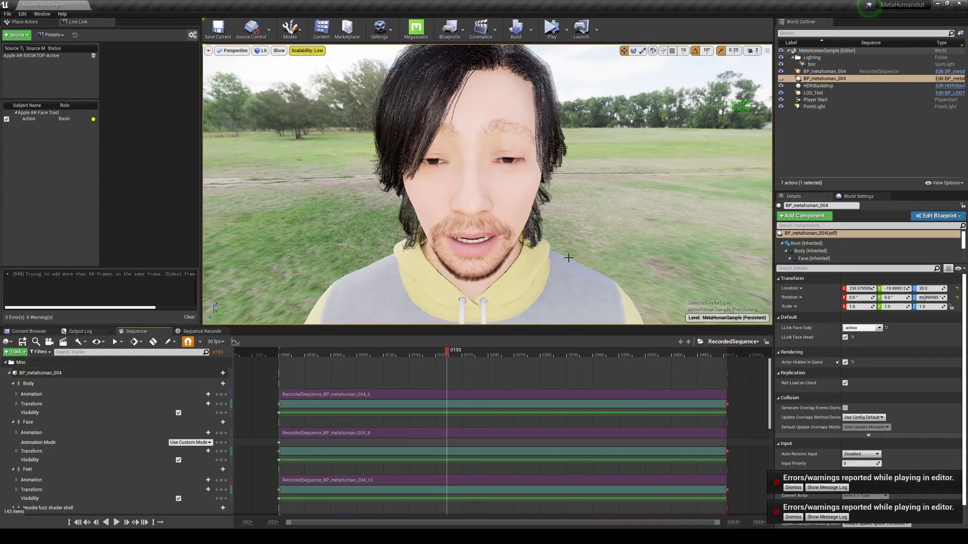
# Set the editor scalability quality to Cinematic, with the metahuman's whole head framed in the viewport
pyautogui.moveTo(270, 78); pyautogui.dragTo(273, 63, button='right')
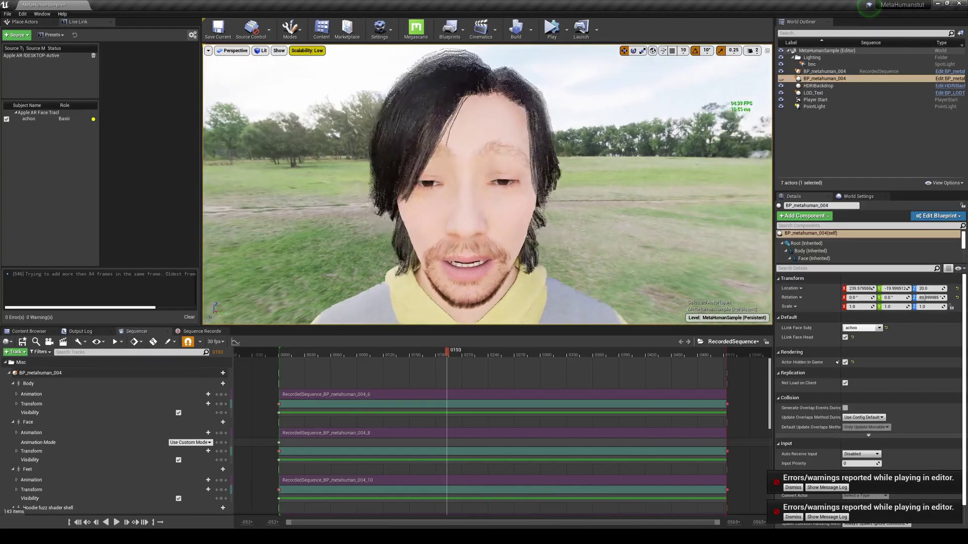
pyautogui.click(307, 50)
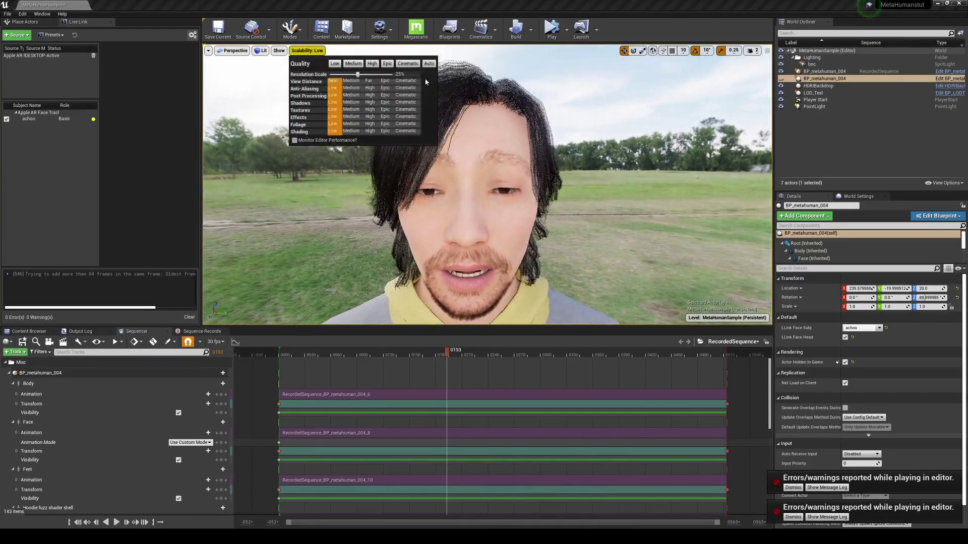
pyautogui.click(408, 64)
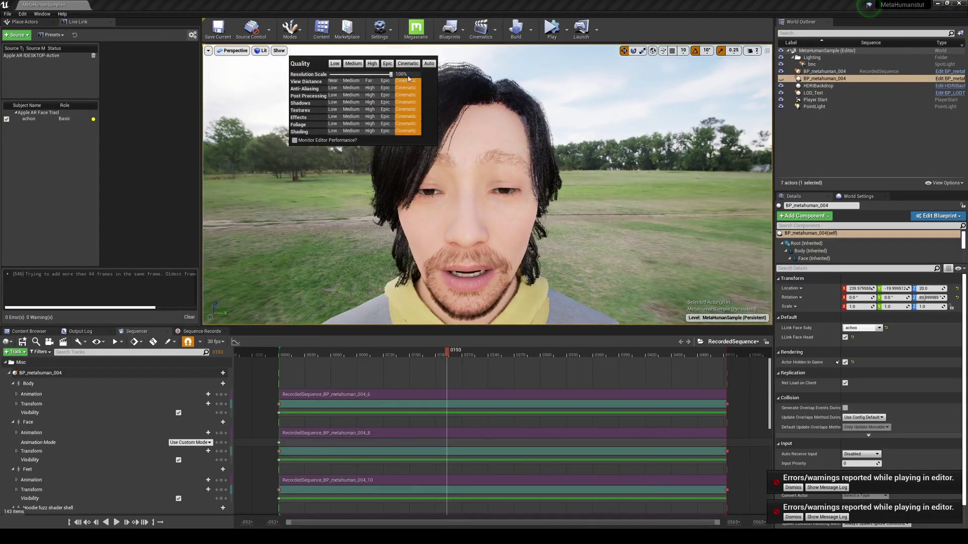
# Play the take from near its start at Cinematic quality and check its frame rate
pyautogui.click(284, 353)
pyautogui.click(208, 50)
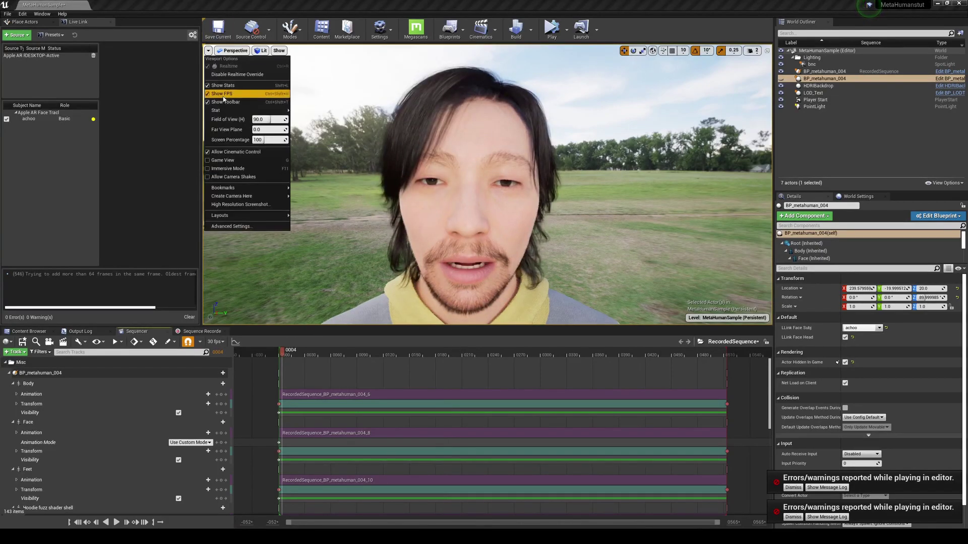
pyautogui.click(282, 351)
pyautogui.press('space')
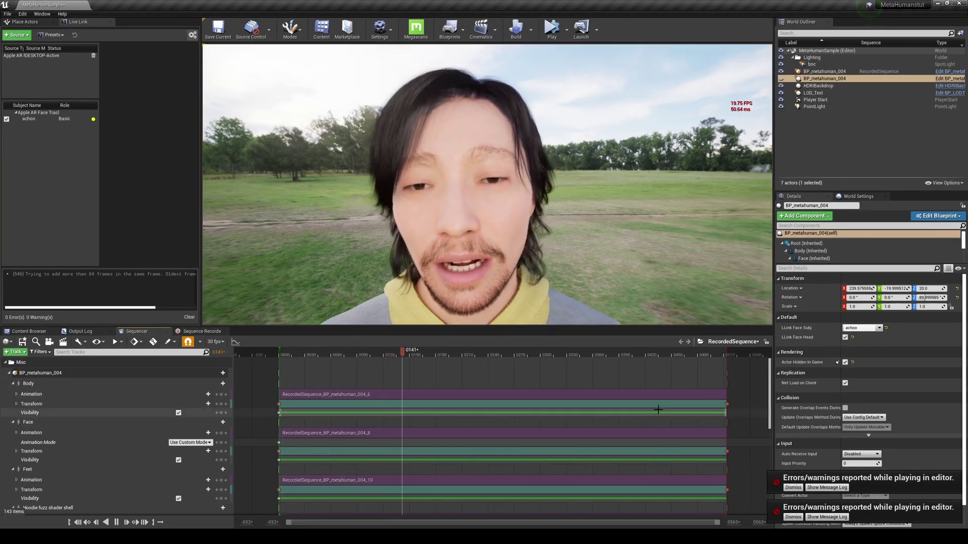
pyautogui.press('space')
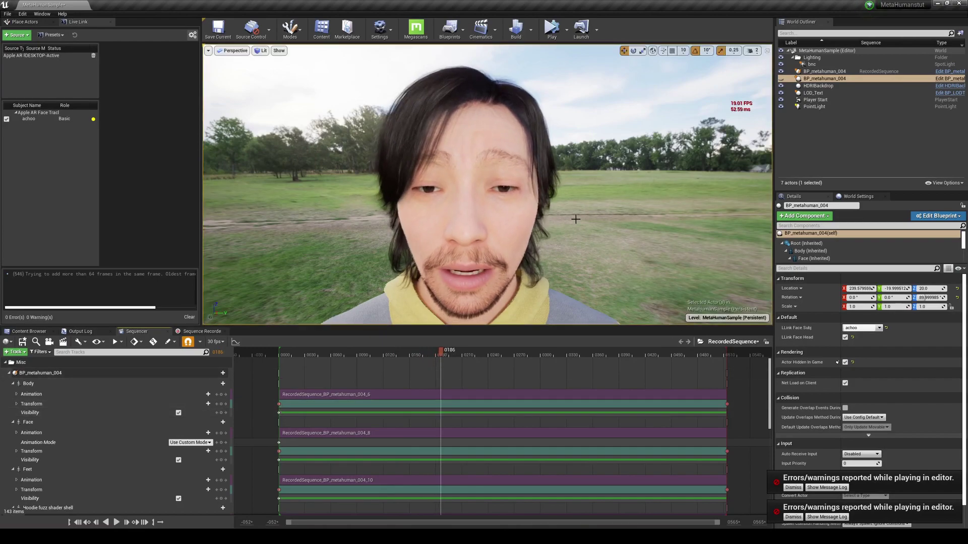
# Examine the metahuman's face and hair up close from a three-quarter side angle
pyautogui.press('s')
pyautogui.moveTo(487, 184)
pyautogui.mouseDown(button='right')
pyautogui.moveTo(491, 202)
pyautogui.moveTo(487, 186)
pyautogui.moveTo(473, 188)
pyautogui.mouseUp(button='right')
pyautogui.press('w')
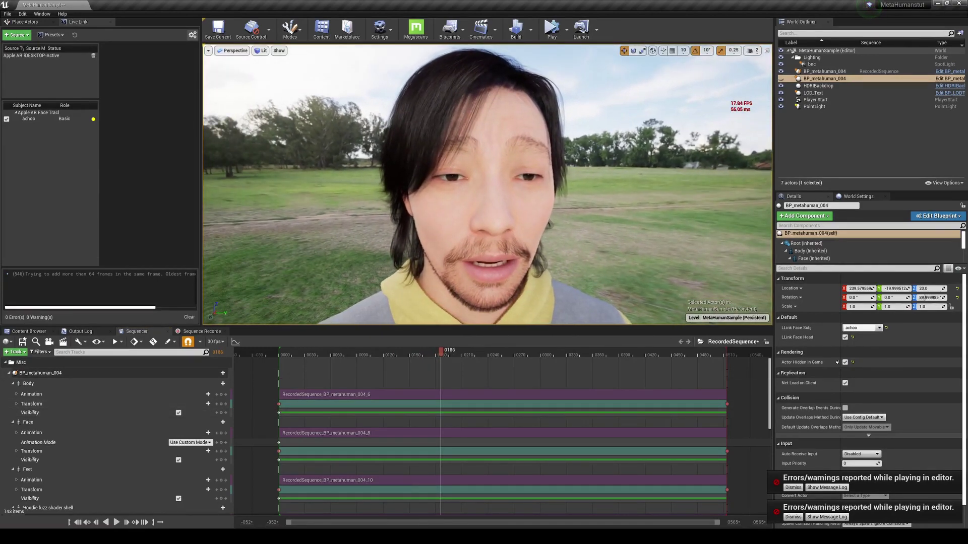
pyautogui.moveTo(553, 197); pyautogui.dragTo(552, 196, button='right')
pyautogui.press('w')
pyautogui.press('s')
pyautogui.press('w')
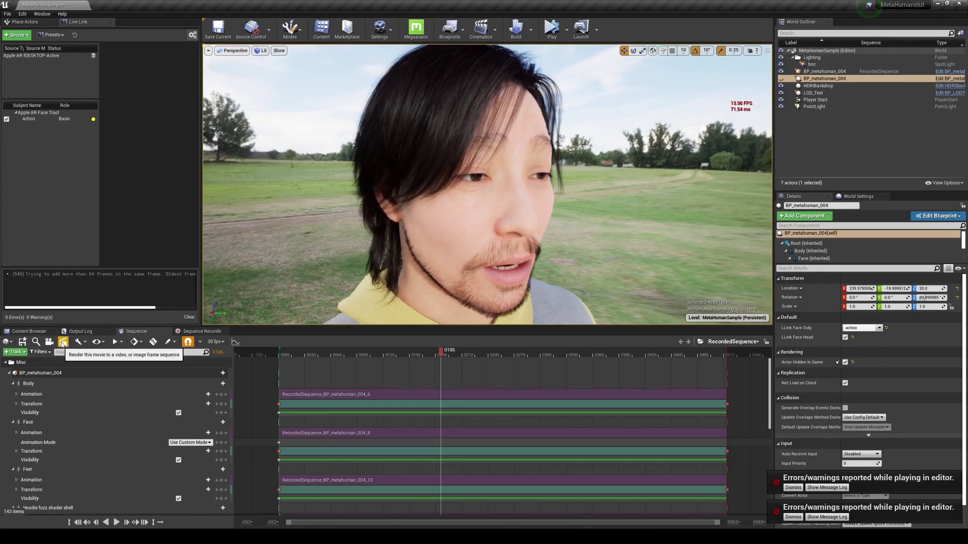
# View the Render Movie settings for the sequence and close them without capturing
pyautogui.click(63, 343)
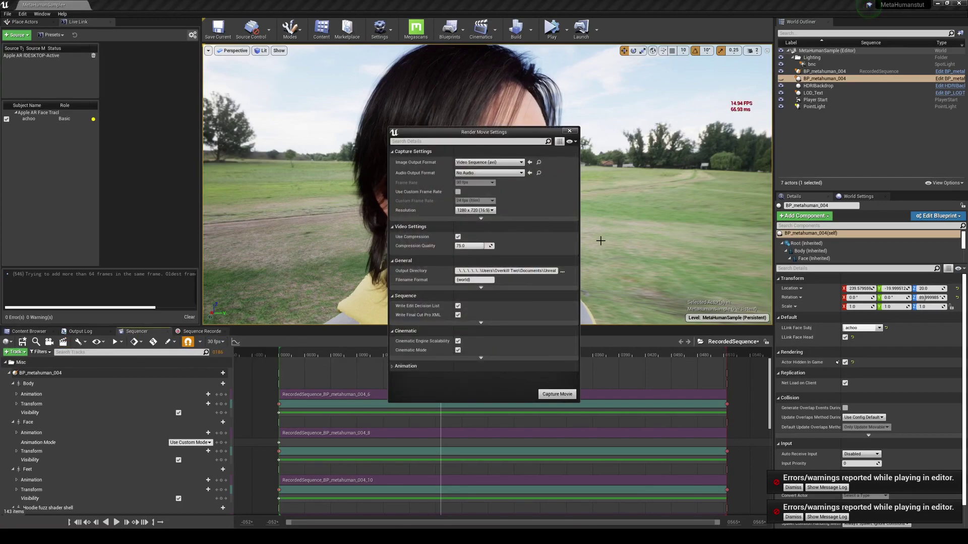
pyautogui.click(570, 131)
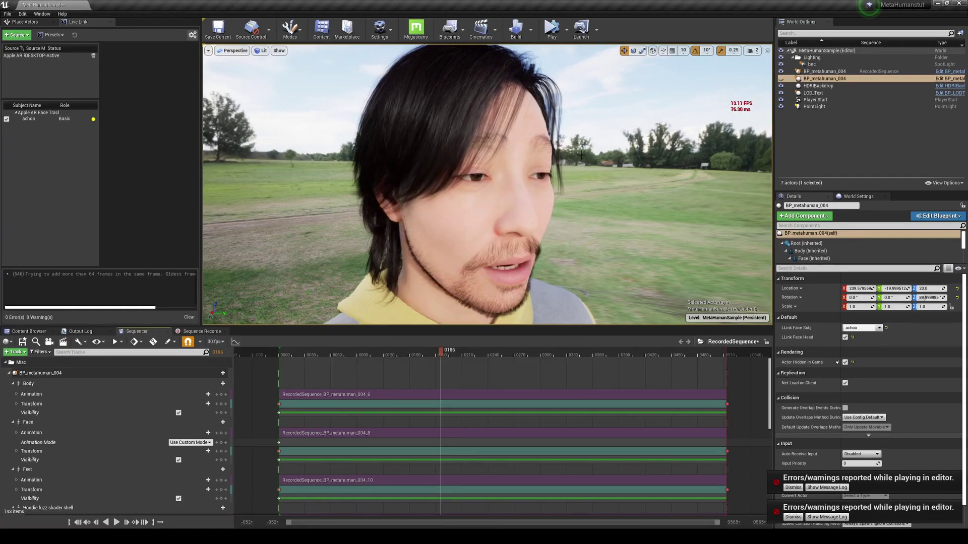